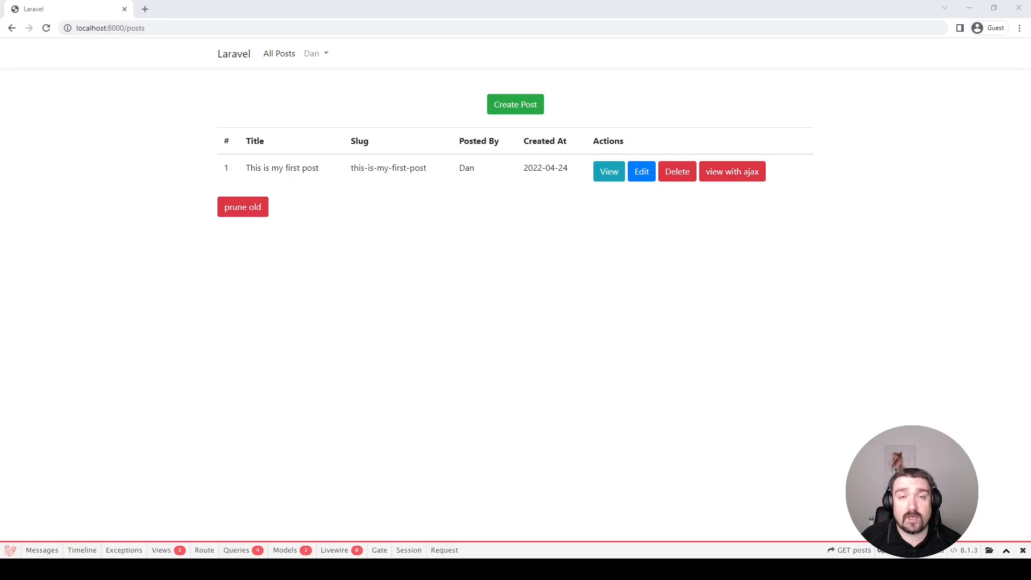
Step: View the details of the post 'This is my first post' from the posts list
{"action": "key", "text": "ctrl+f"}
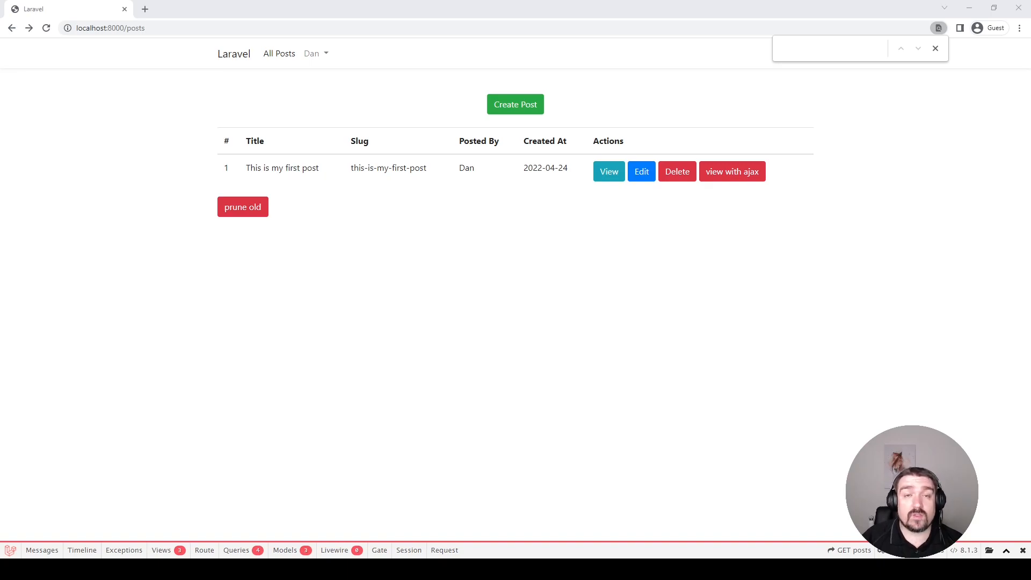
{"action": "left_click", "coordinate": [725, 176]}
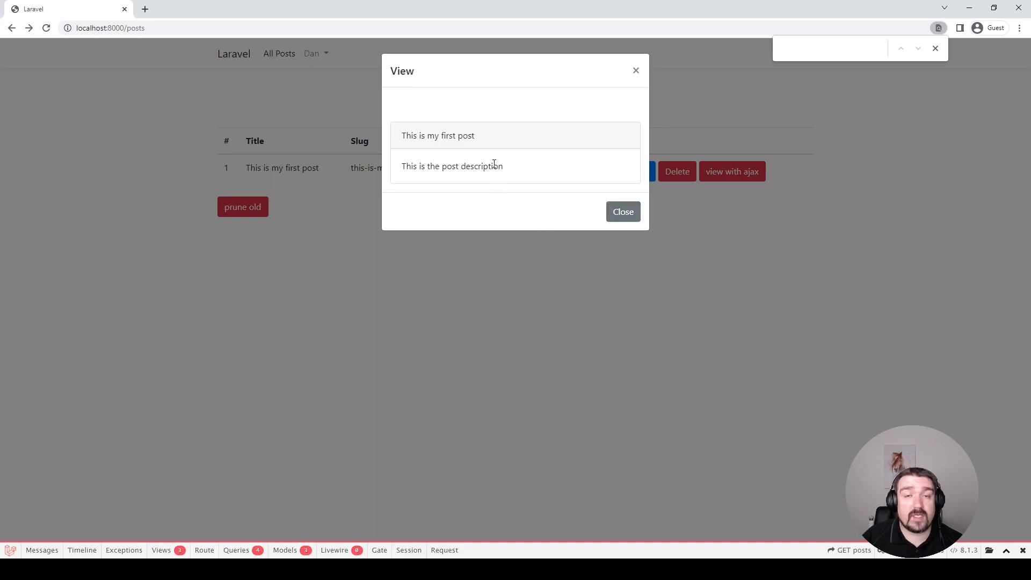
Step: Switch to web.php and highlight the index and delete actions on the post routes
{"action": "key", "text": "alt+Tab"}
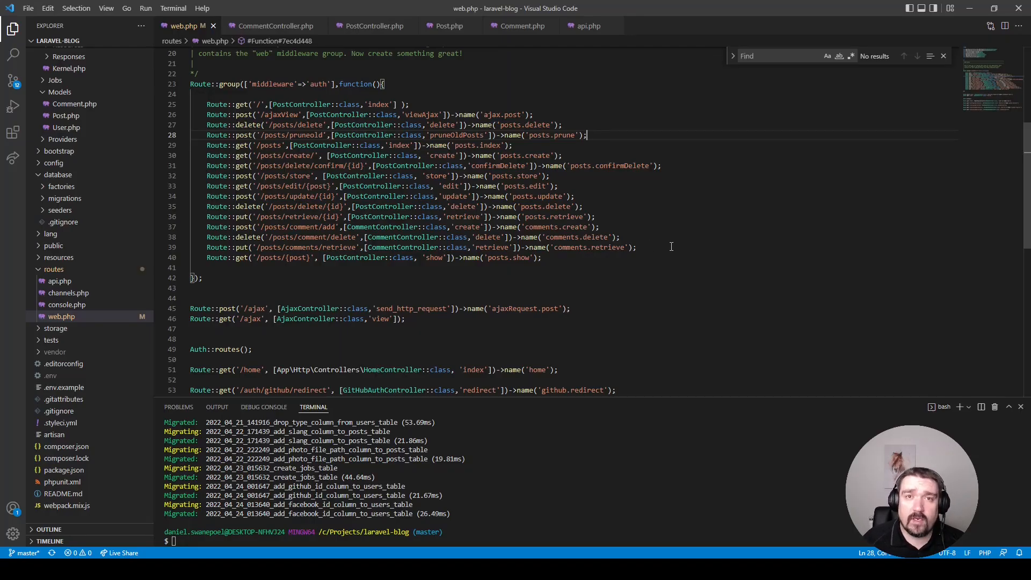
{"action": "double_click", "coordinate": [443, 125]}
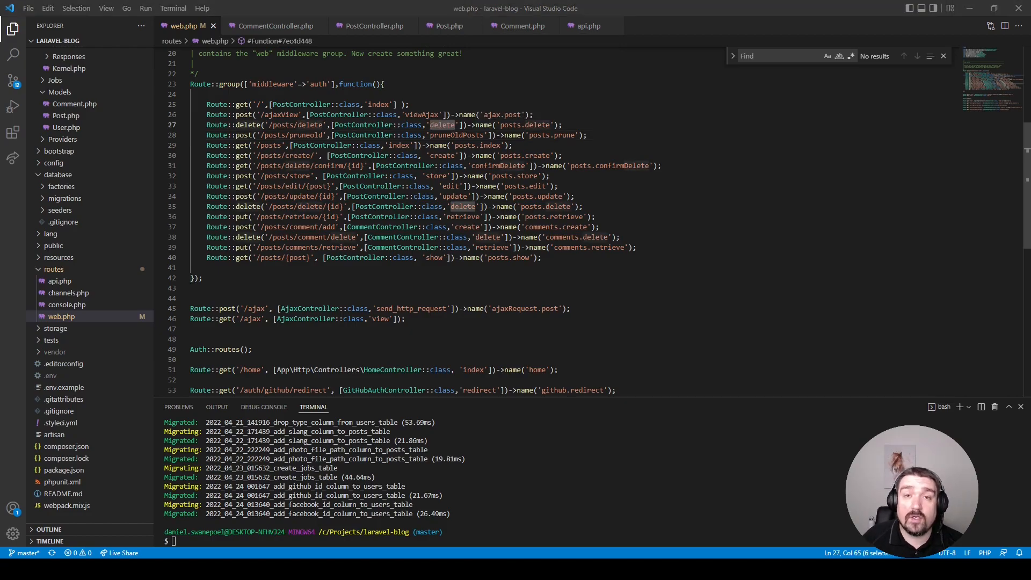
{"action": "left_click_drag", "start_coordinate": [365, 104], "coordinate": [391, 104]}
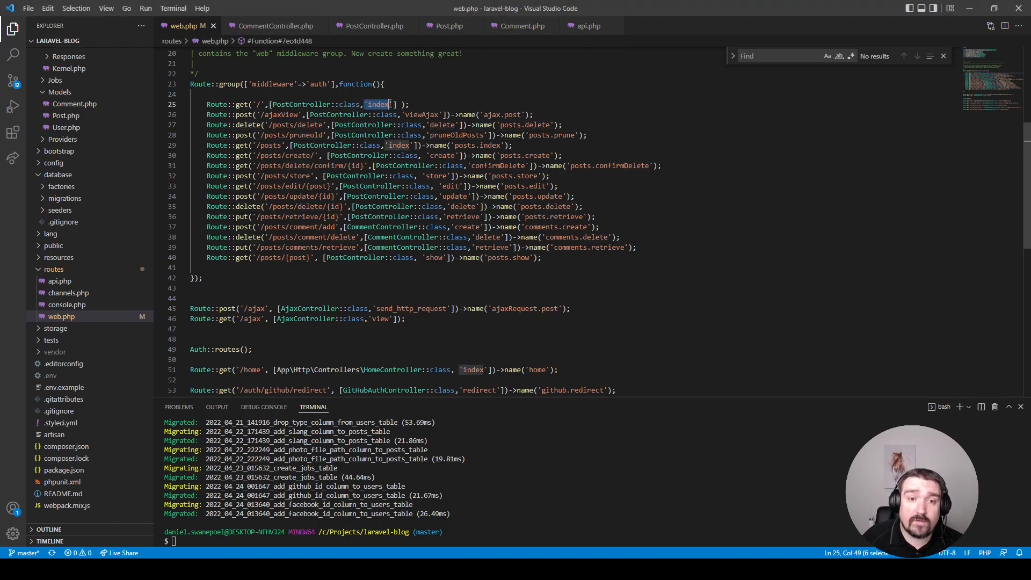
{"action": "double_click", "coordinate": [442, 124]}
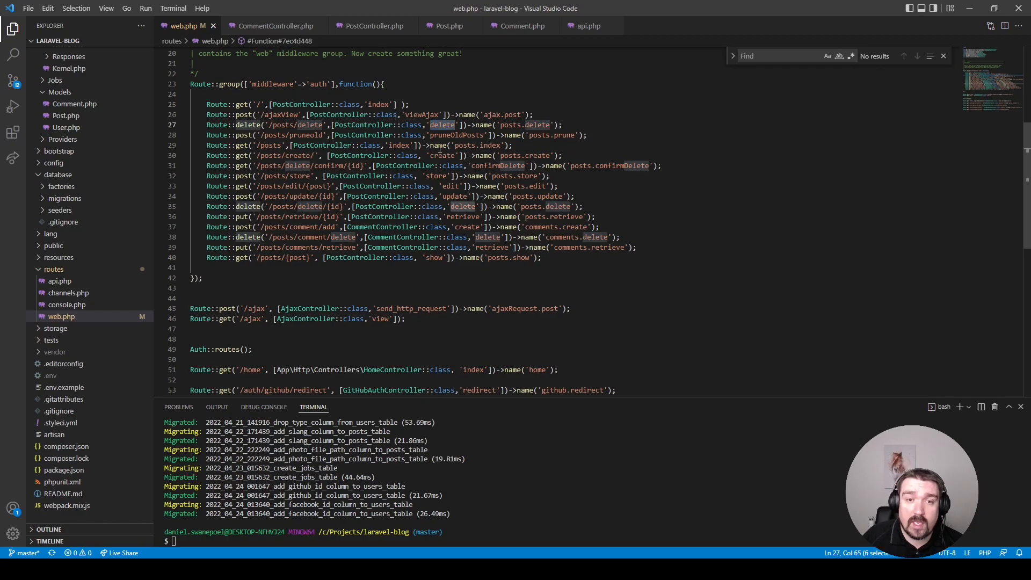
{"action": "mouse_move", "coordinate": [390, 145]}
{"action": "left_mouse_down"}
{"action": "mouse_move", "coordinate": [414, 145]}
{"action": "mouse_move", "coordinate": [447, 176]}
{"action": "left_mouse_up"}
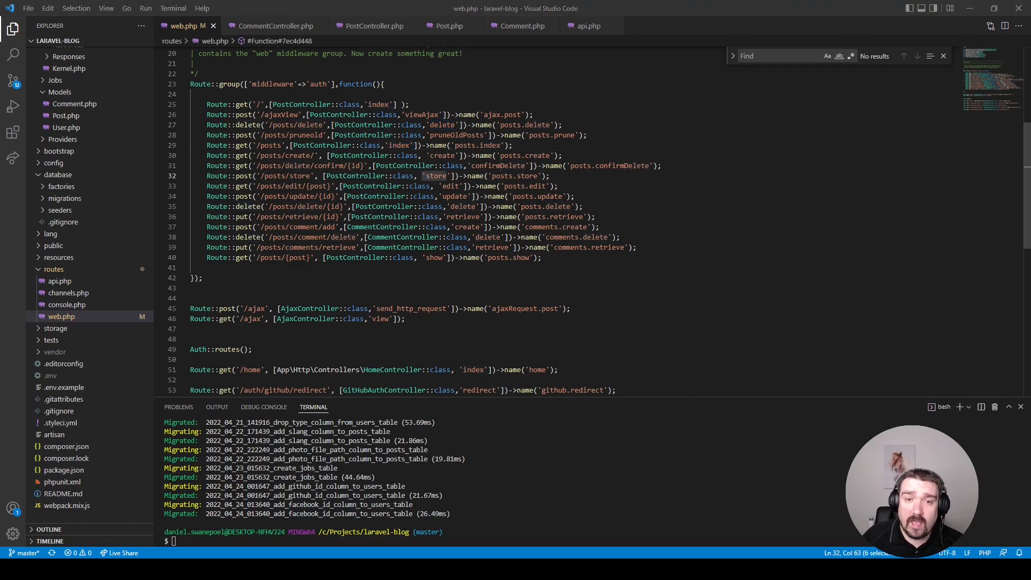
Step: Highlight the posts.delete and posts.create route names and the edit and update paths
{"action": "left_click_drag", "start_coordinate": [501, 125], "coordinate": [551, 125]}
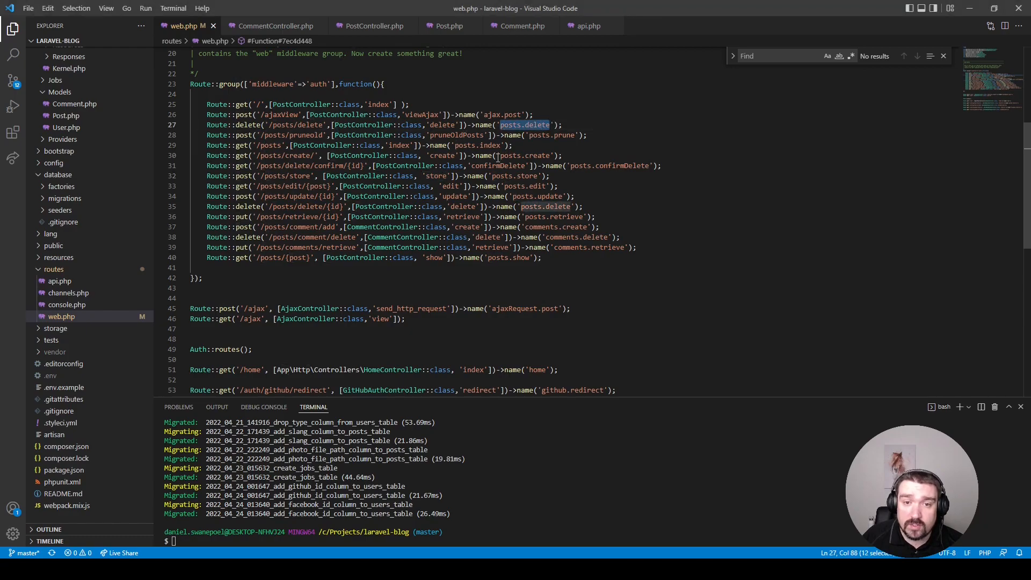
{"action": "left_click_drag", "start_coordinate": [500, 156], "coordinate": [550, 156]}
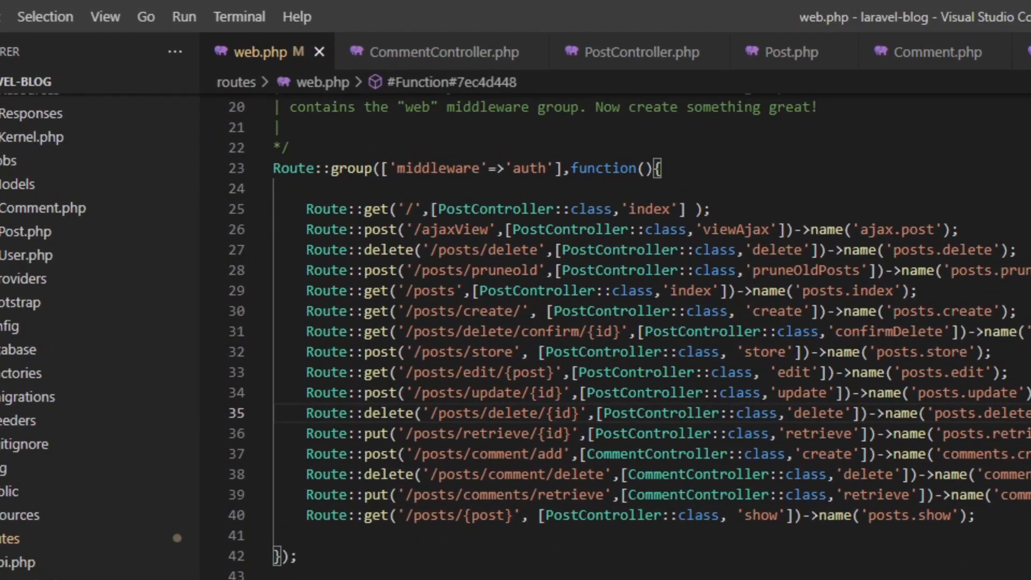
{"action": "left_click_drag", "start_coordinate": [405, 371], "coordinate": [555, 372]}
{"action": "left_click_drag", "start_coordinate": [419, 393], "coordinate": [548, 393]}
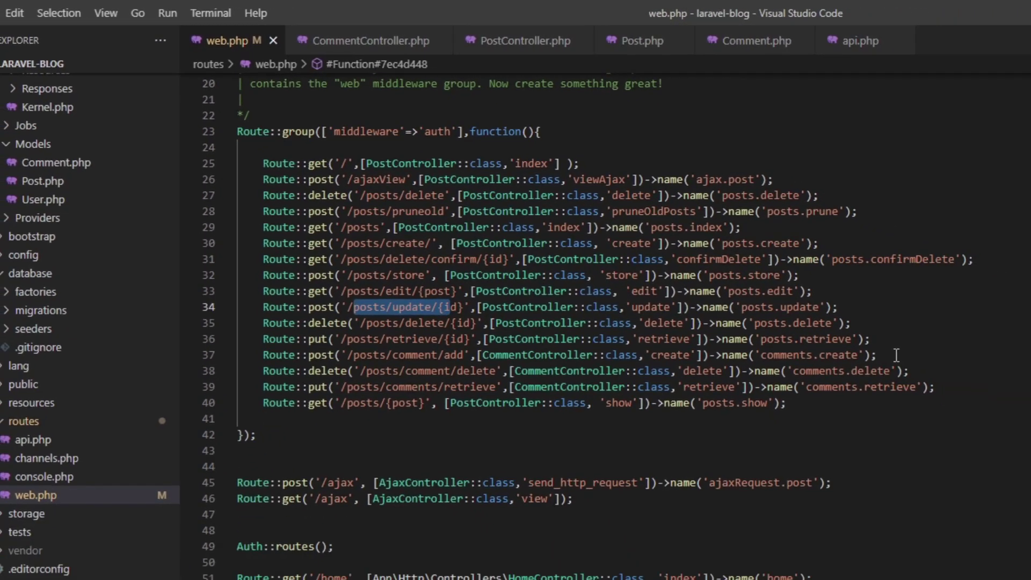
{"action": "left_click", "coordinate": [979, 515]}
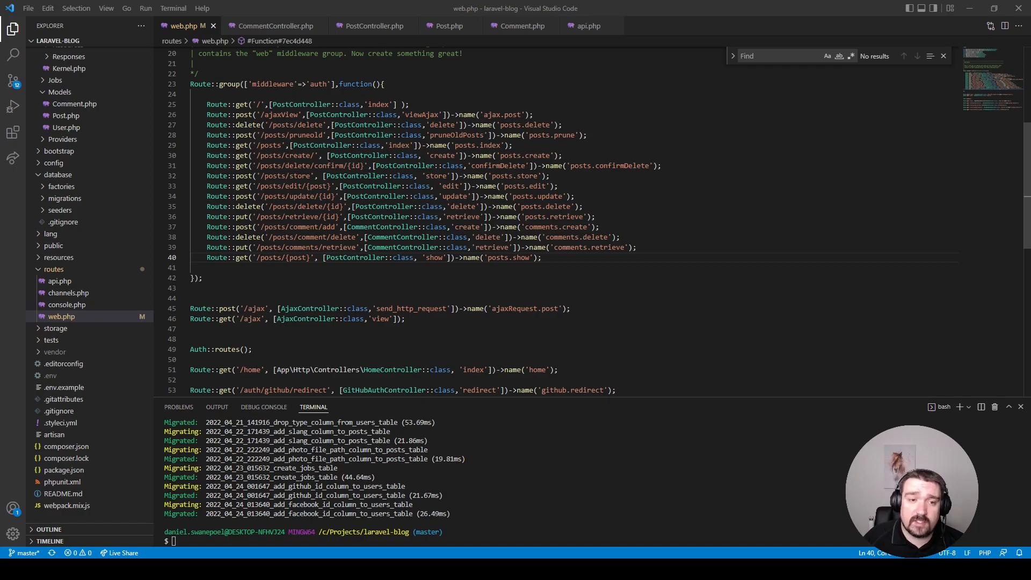
{"action": "scroll", "coordinate": [286, 284], "scroll_direction": "down", "scroll_amount": 3}
{"action": "key", "text": "Down"}
{"action": "key", "text": "Down"}
{"action": "key", "text": "Down"}
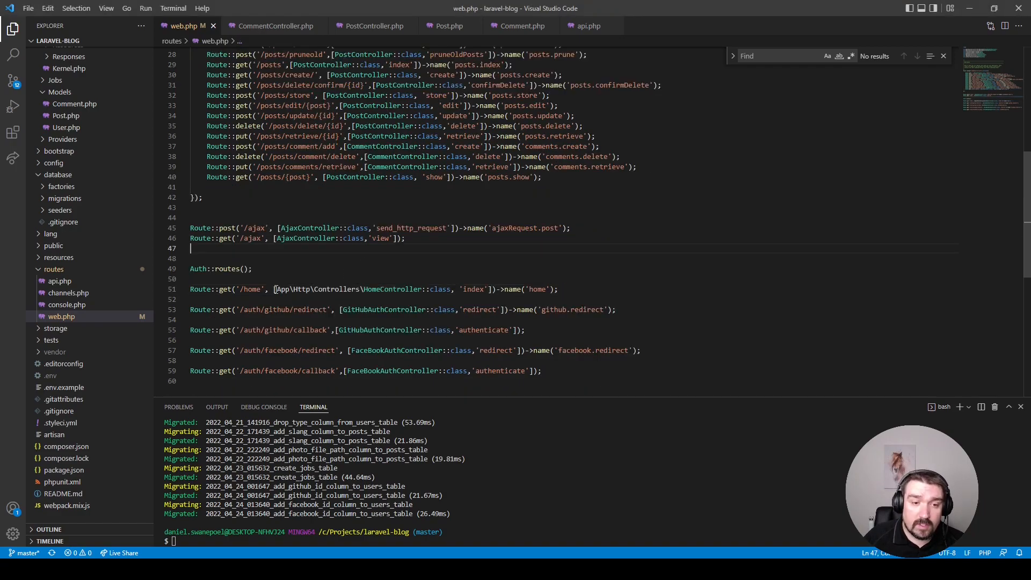
{"action": "left_click_drag", "start_coordinate": [275, 289], "coordinate": [423, 289]}
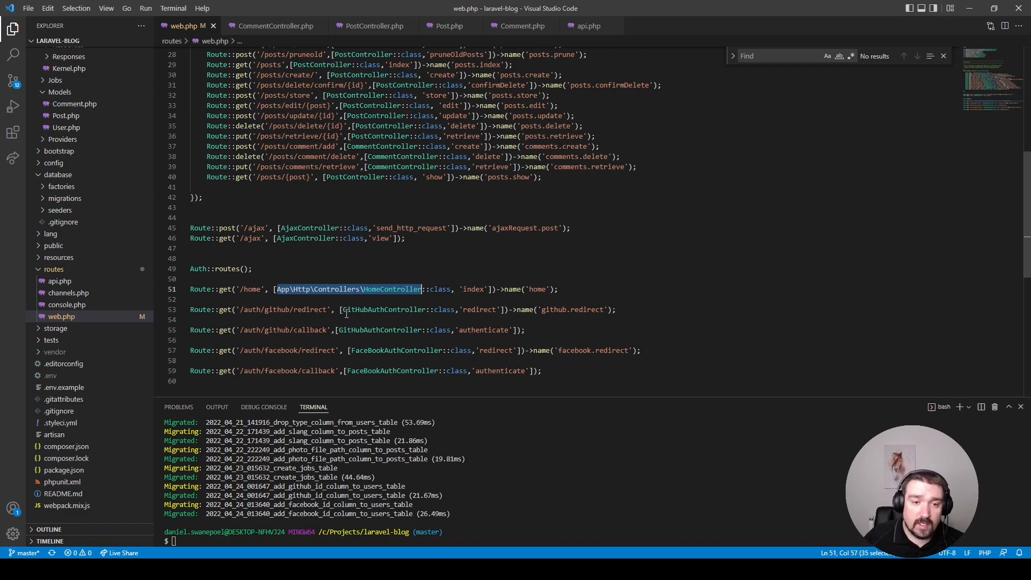
{"action": "left_click_drag", "start_coordinate": [342, 310], "coordinate": [427, 309]}
{"action": "left_click_drag", "start_coordinate": [274, 239], "coordinate": [336, 239]}
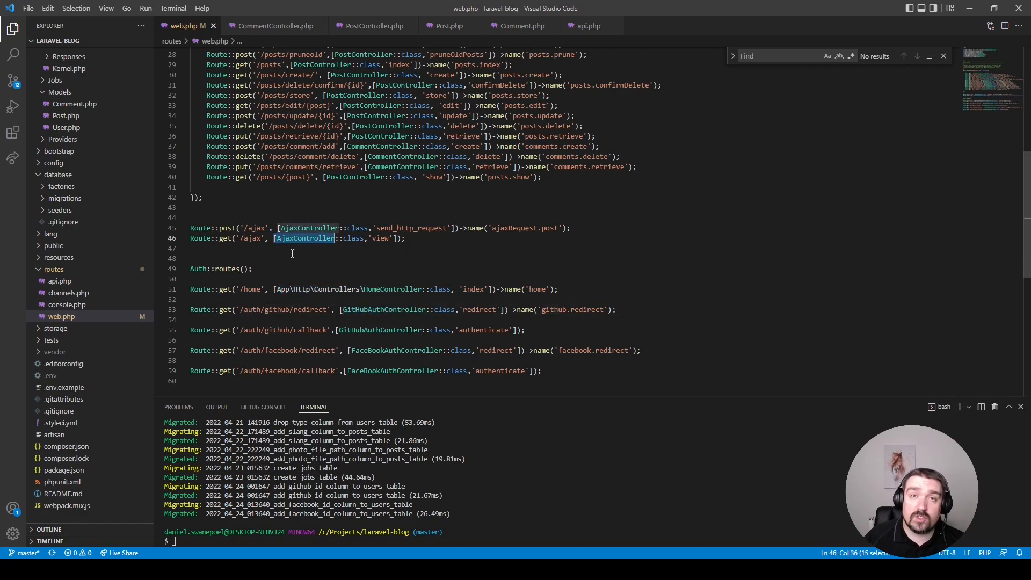
{"action": "scroll", "coordinate": [307, 249], "scroll_direction": "up", "scroll_amount": 4}
{"action": "scroll", "coordinate": [319, 234], "scroll_direction": "up", "scroll_amount": 3}
{"action": "scroll", "coordinate": [330, 222], "scroll_direction": "up", "scroll_amount": 2}
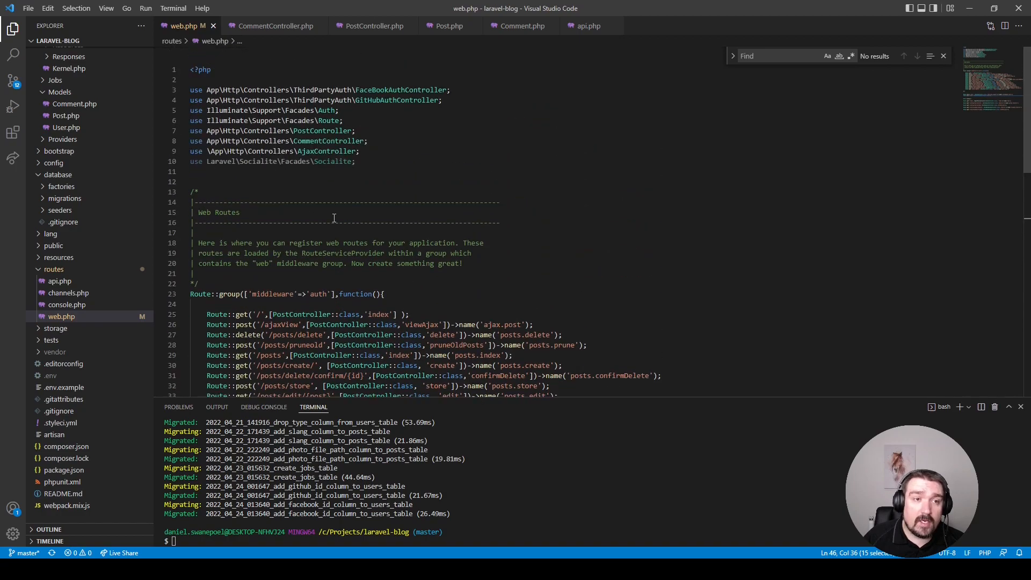
{"action": "scroll", "coordinate": [500, 185], "scroll_direction": "down", "scroll_amount": 1}
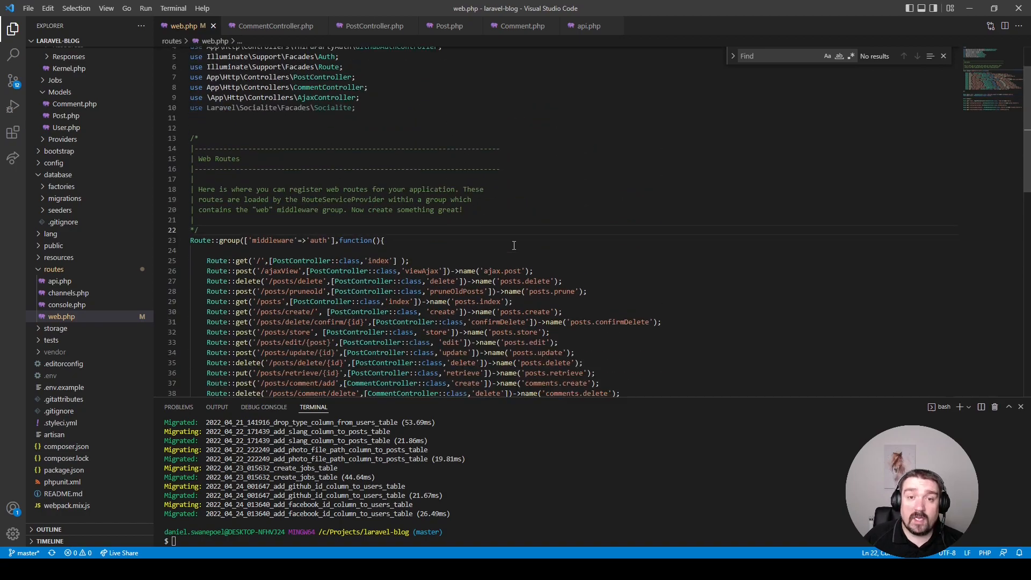
{"action": "scroll", "coordinate": [506, 210], "scroll_direction": "down", "scroll_amount": 5}
{"action": "scroll", "coordinate": [512, 238], "scroll_direction": "down", "scroll_amount": 5}
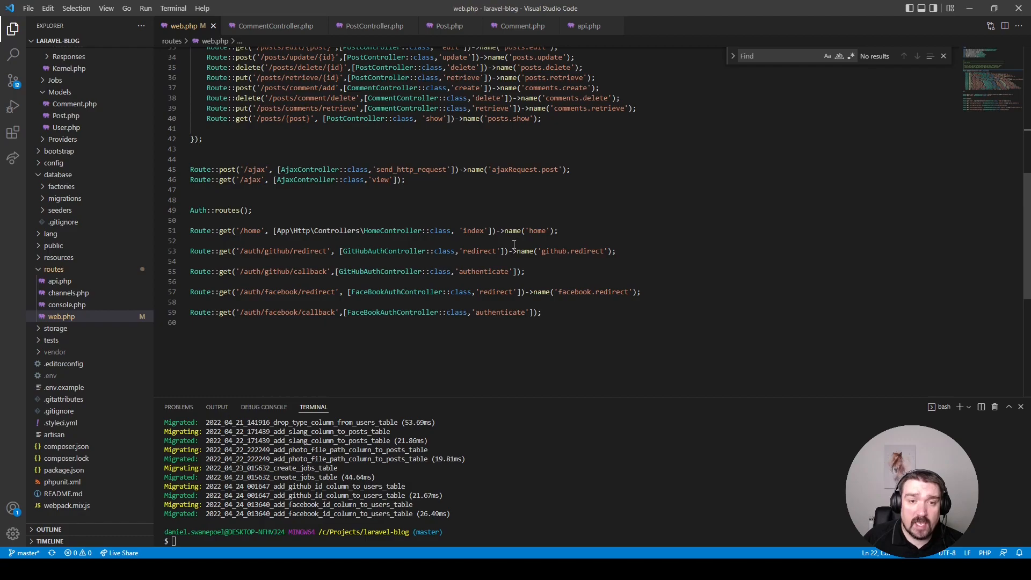
{"action": "scroll", "coordinate": [513, 244], "scroll_direction": "up", "scroll_amount": 3}
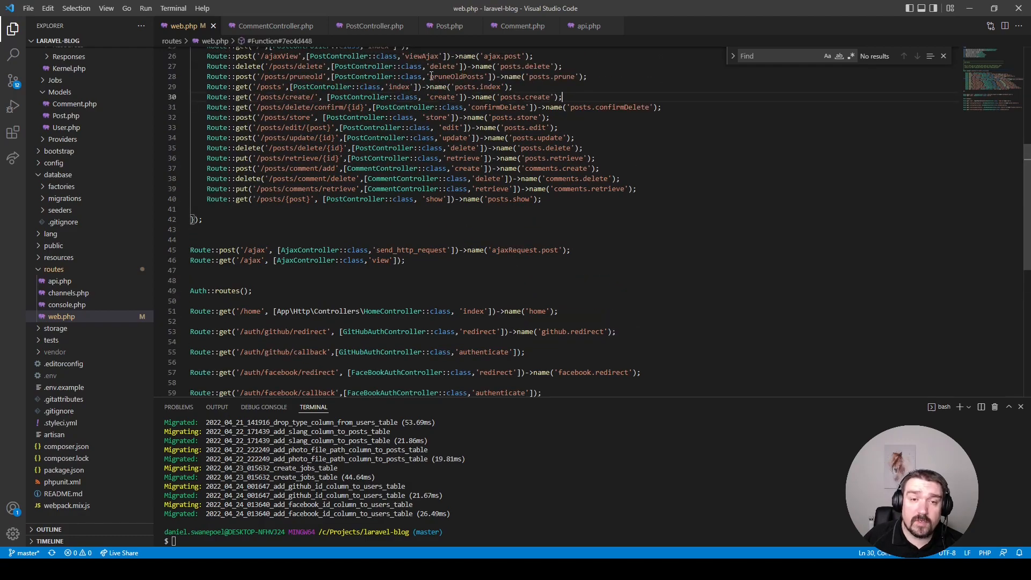
{"action": "left_click_drag", "start_coordinate": [429, 76], "coordinate": [485, 77]}
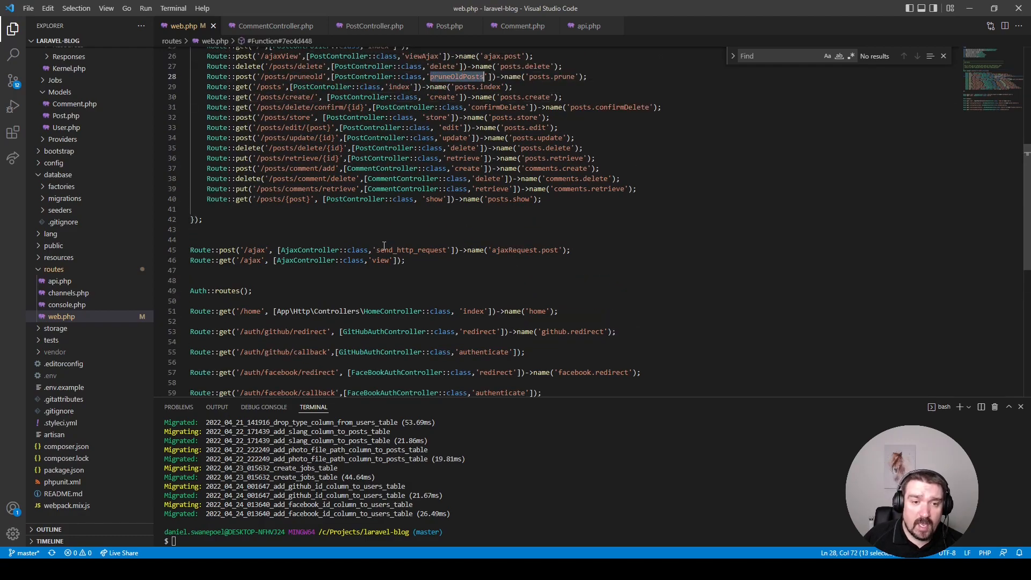
{"action": "left_click_drag", "start_coordinate": [377, 250], "coordinate": [448, 251]}
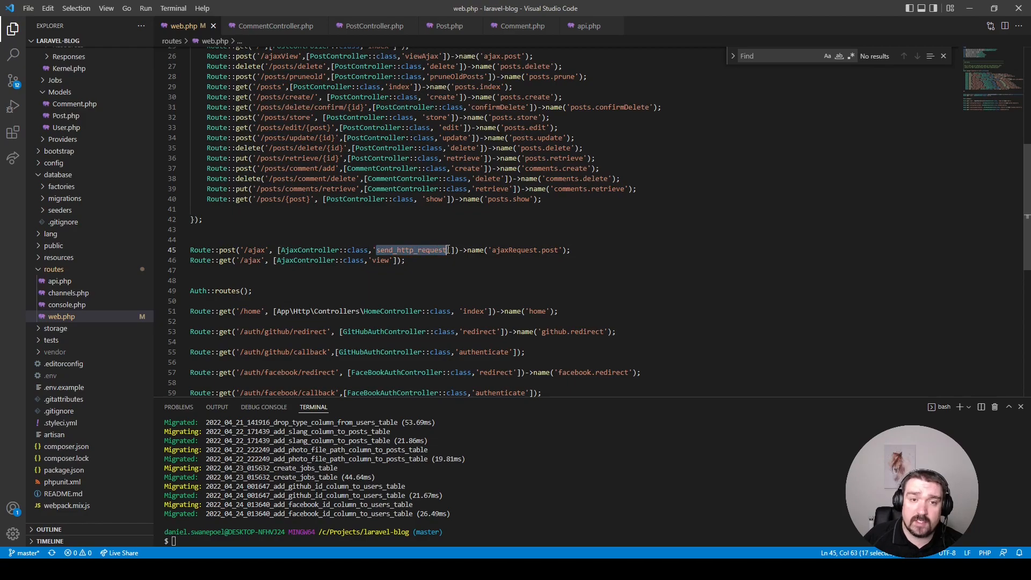
{"action": "left_click", "coordinate": [447, 219]}
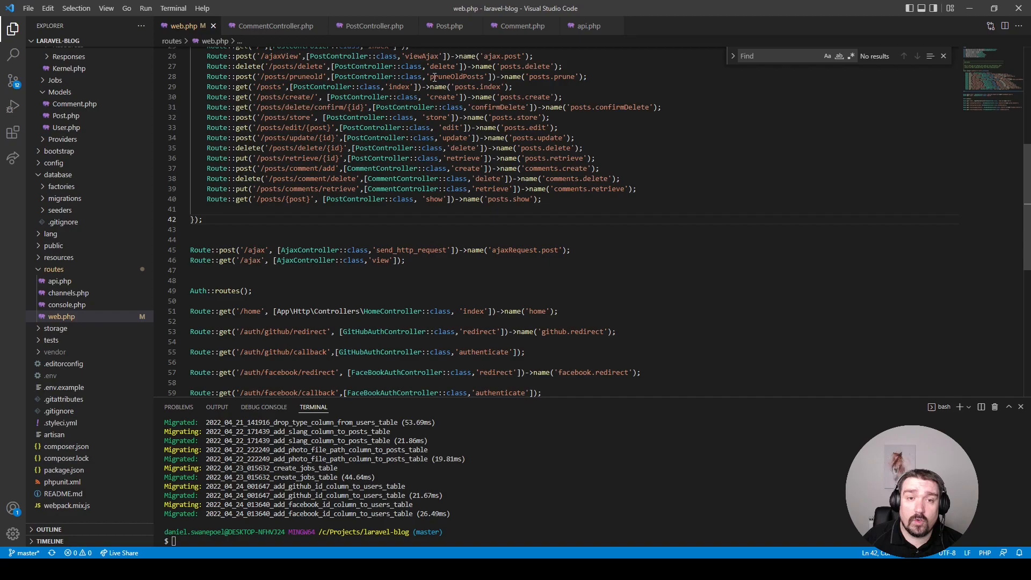
{"action": "left_click_drag", "start_coordinate": [431, 76], "coordinate": [485, 77]}
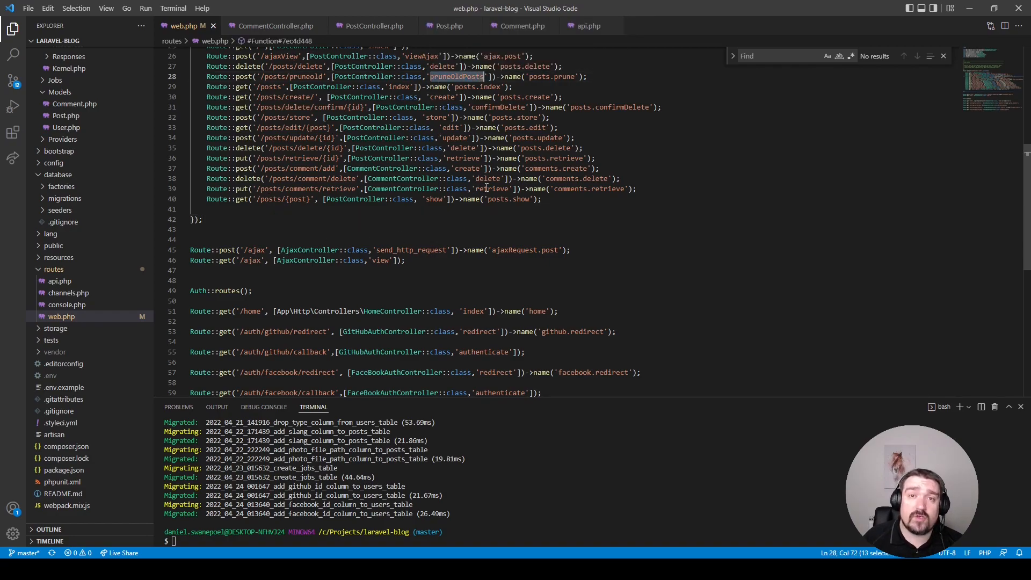
Step: Paste a PATCH /posts/{post} route for posts.update below the old update route
{"action": "left_click", "coordinate": [594, 139]}
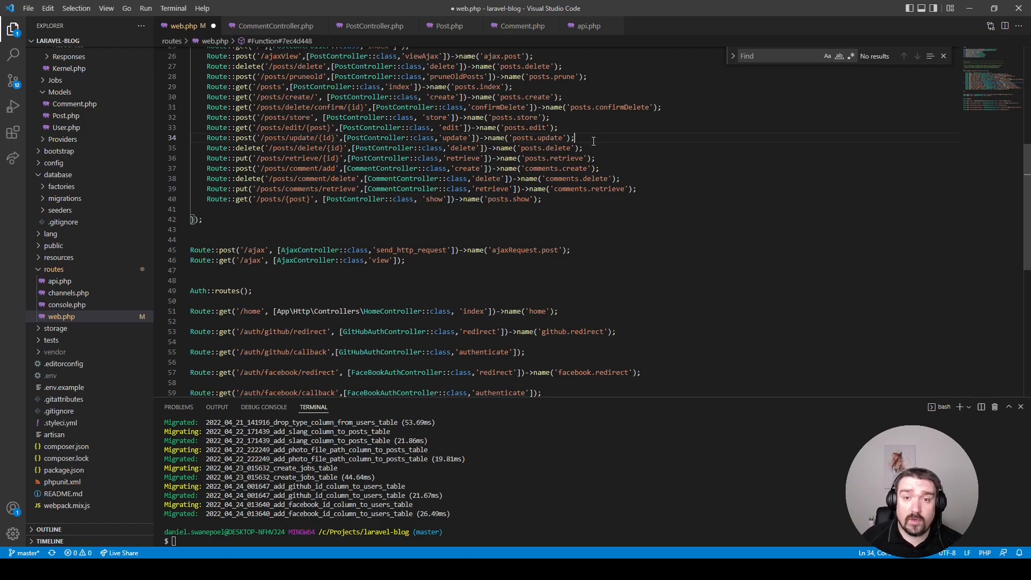
{"action": "key", "text": "Return"}
{"action": "key", "text": "Return"}
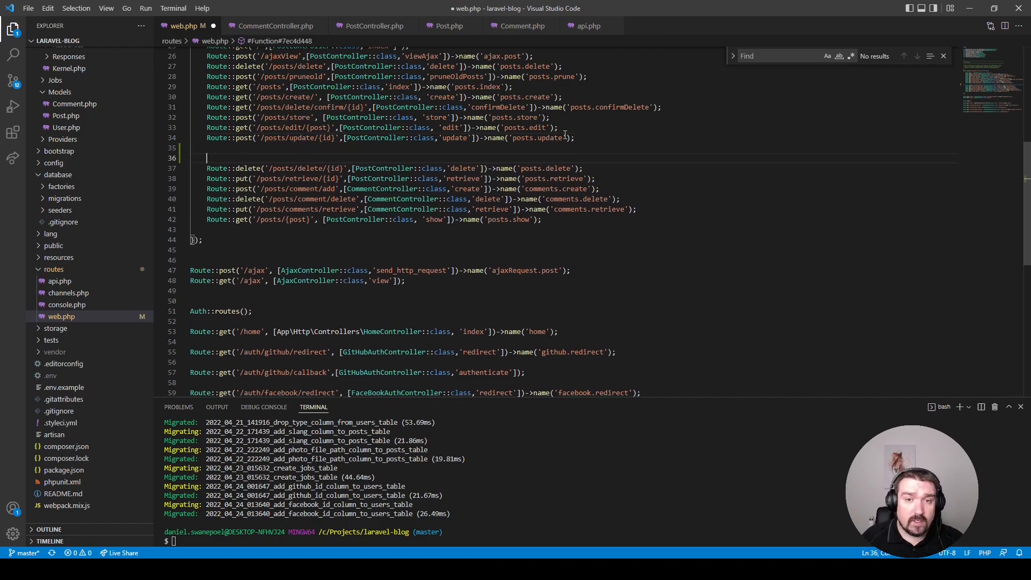
{"action": "left_click", "coordinate": [569, 127]}
{"action": "key", "text": "Return"}
{"action": "key", "text": "Return"}
{"action": "left_click", "coordinate": [576, 158]}
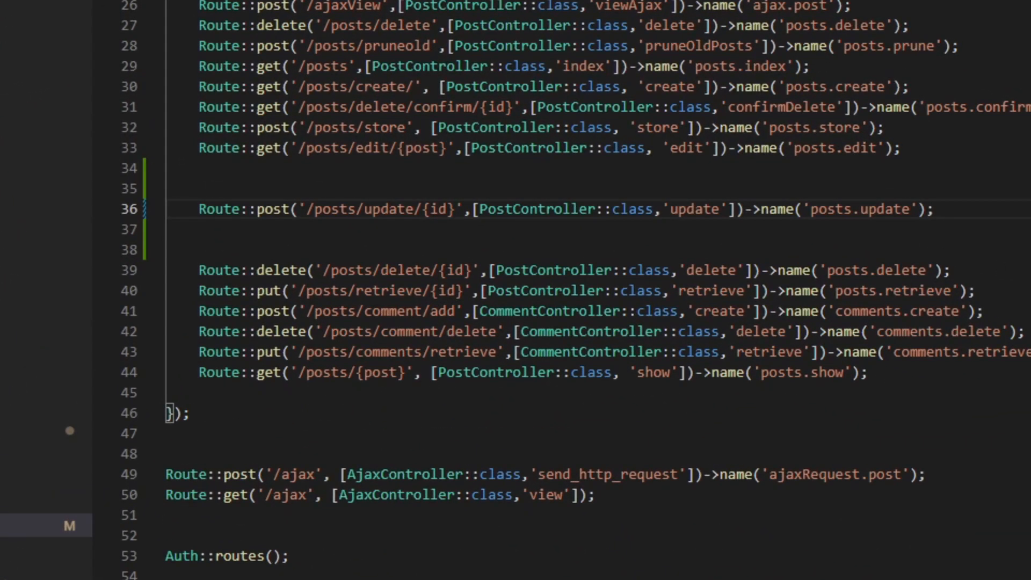
{"action": "key", "text": "Return"}
{"action": "type", "text": "Route::patch('/posts/{post}', [PostController::class, 'update'])->name('posts.update');"}
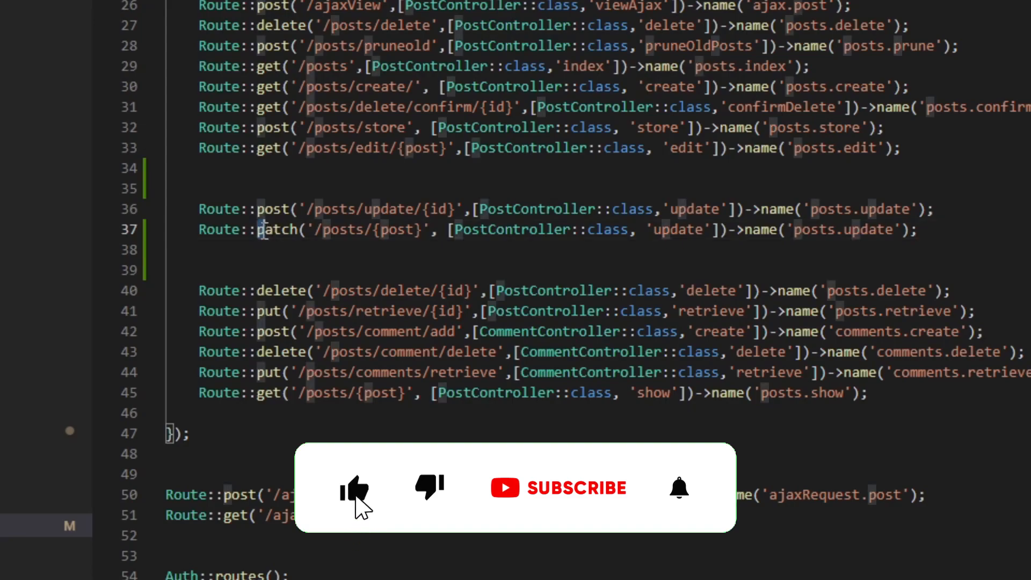
Step: Compare the PATCH verb and update action of the new route against the old POST route
{"action": "double_click", "coordinate": [267, 230]}
{"action": "double_click", "coordinate": [265, 211]}
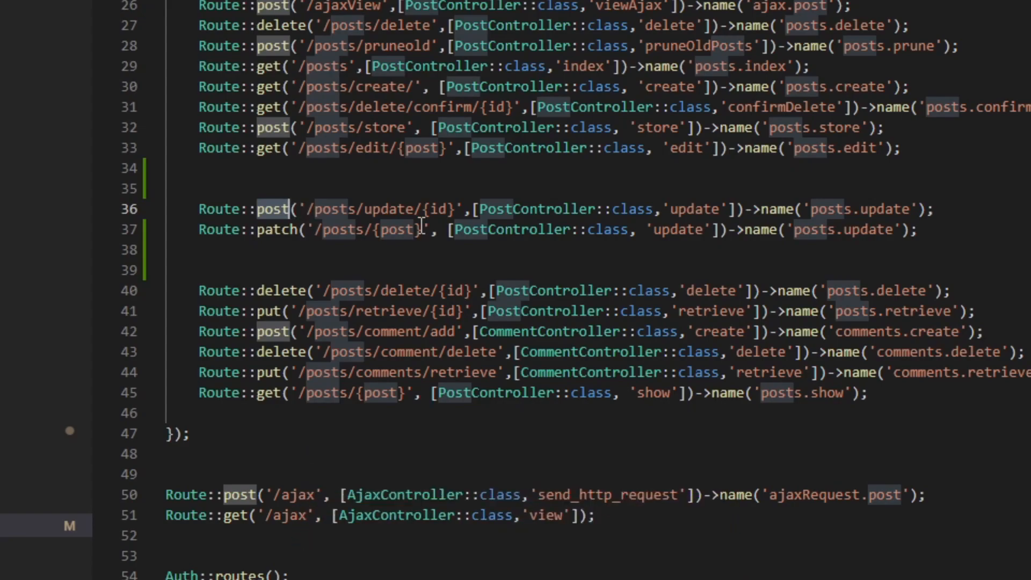
{"action": "left_click", "coordinate": [967, 229]}
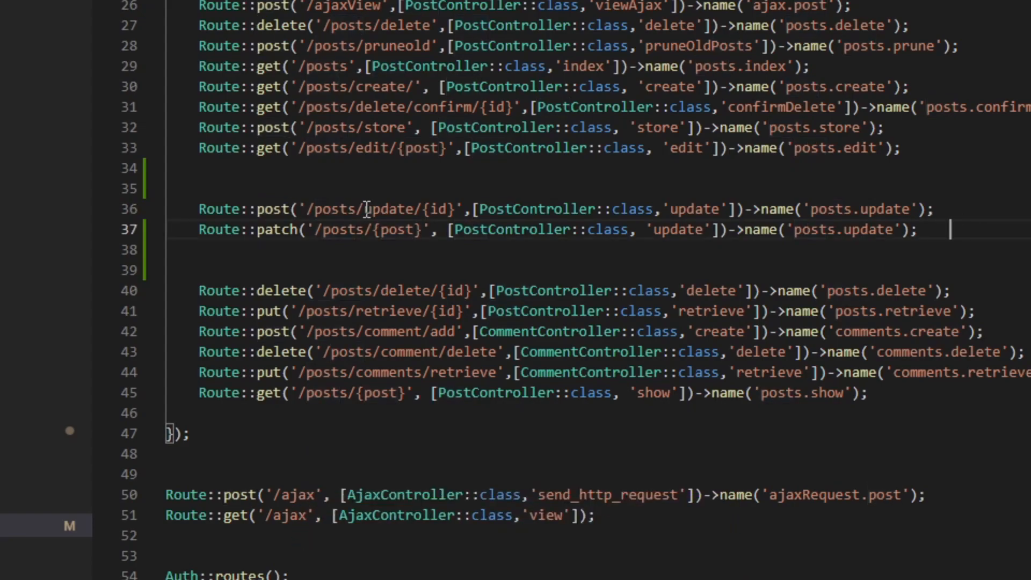
{"action": "left_click_drag", "start_coordinate": [364, 209], "coordinate": [420, 206]}
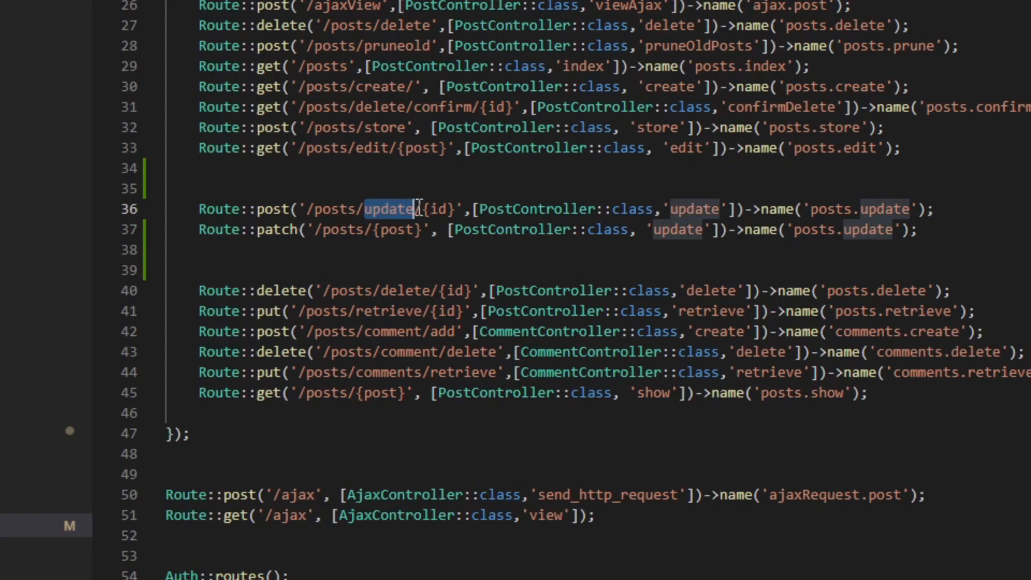
{"action": "double_click", "coordinate": [272, 234]}
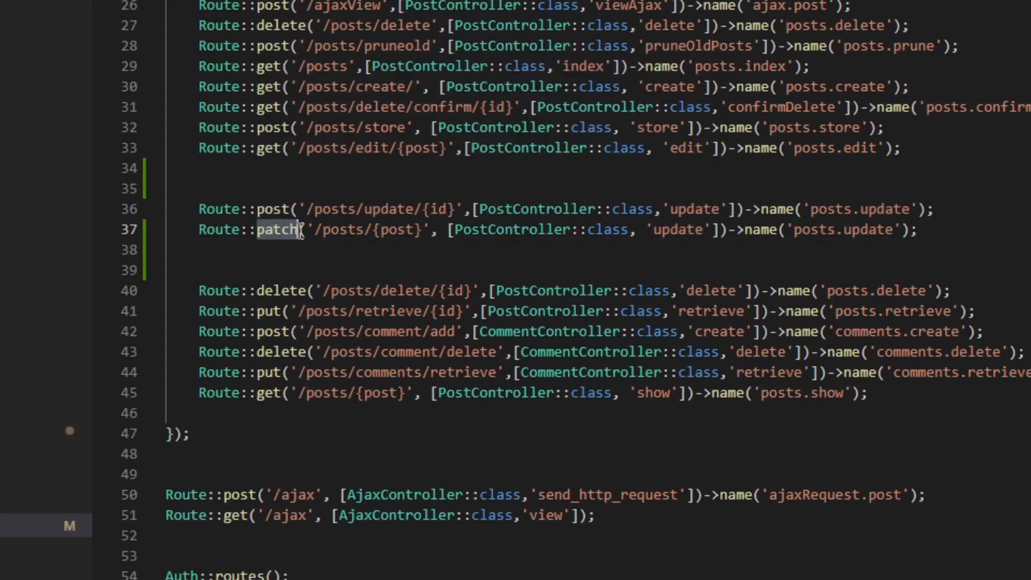
{"action": "left_click_drag", "start_coordinate": [647, 232], "coordinate": [683, 231]}
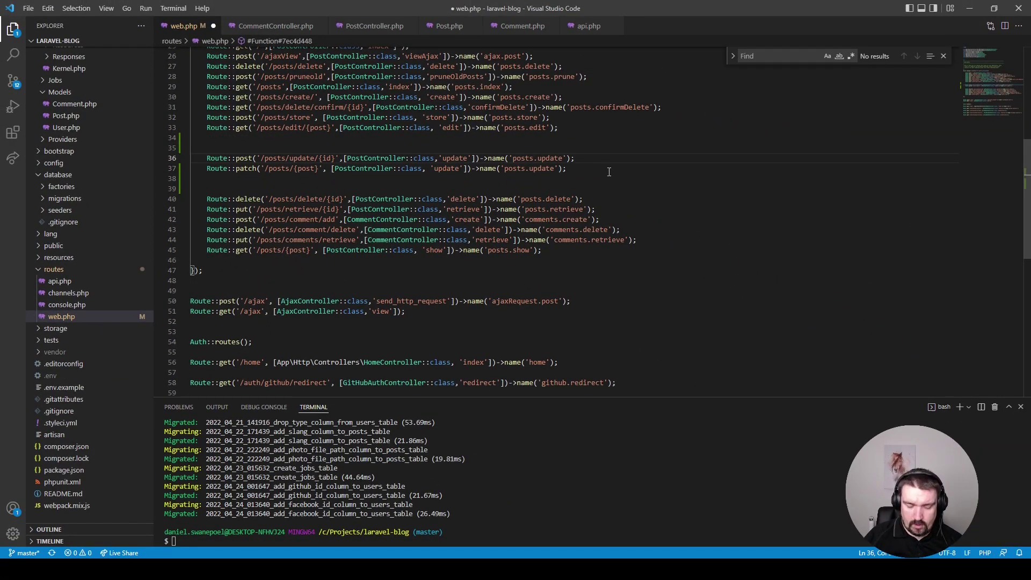
Step: Comment out the old POST update route, note '// Correct way for structuring a route' on the PATCH route and save web.php
{"action": "key", "text": "ctrl+slash"}
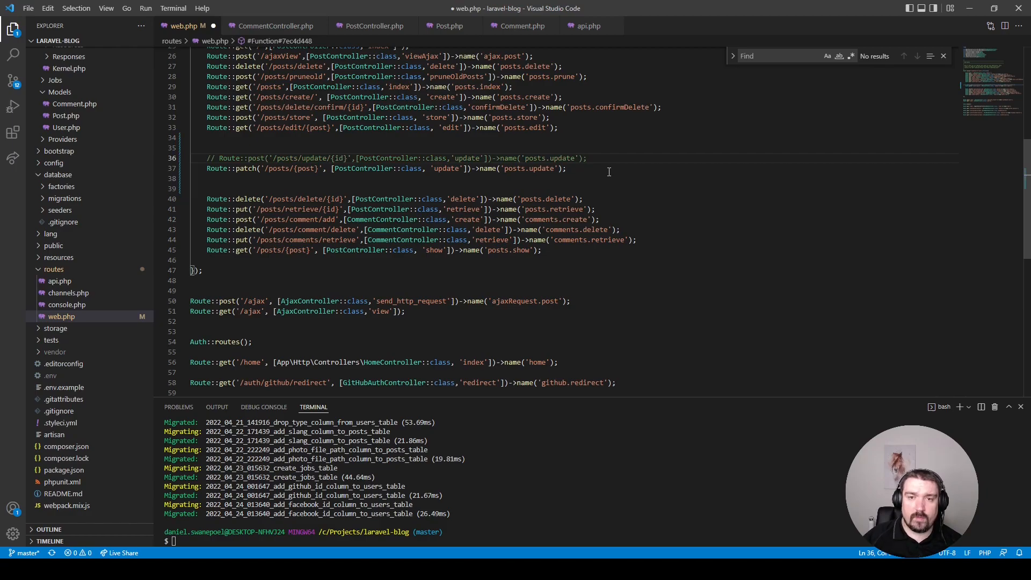
{"action": "left_click", "coordinate": [598, 171]}
{"action": "key", "text": "Tab"}
{"action": "type", "text": "// Correct way for structuring a route"}
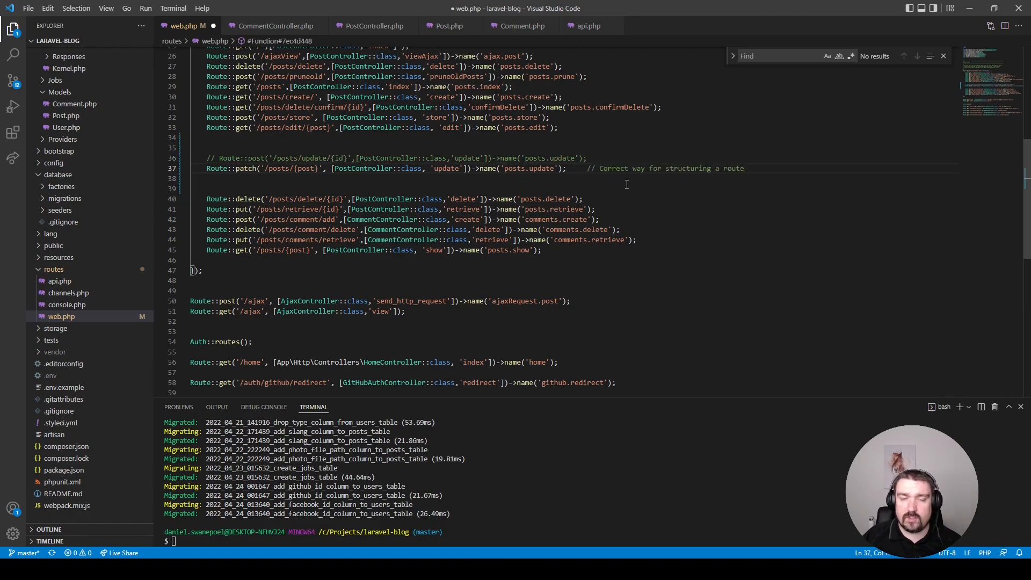
{"action": "left_click_drag", "start_coordinate": [600, 169], "coordinate": [756, 168]}
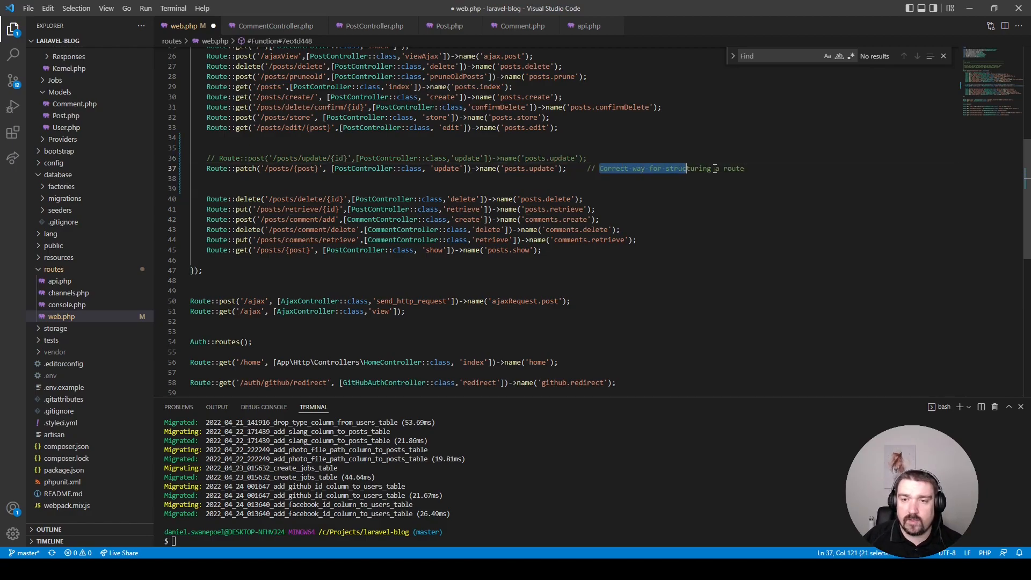
{"action": "left_click", "coordinate": [756, 169]}
{"action": "key", "text": "ctrl+s"}
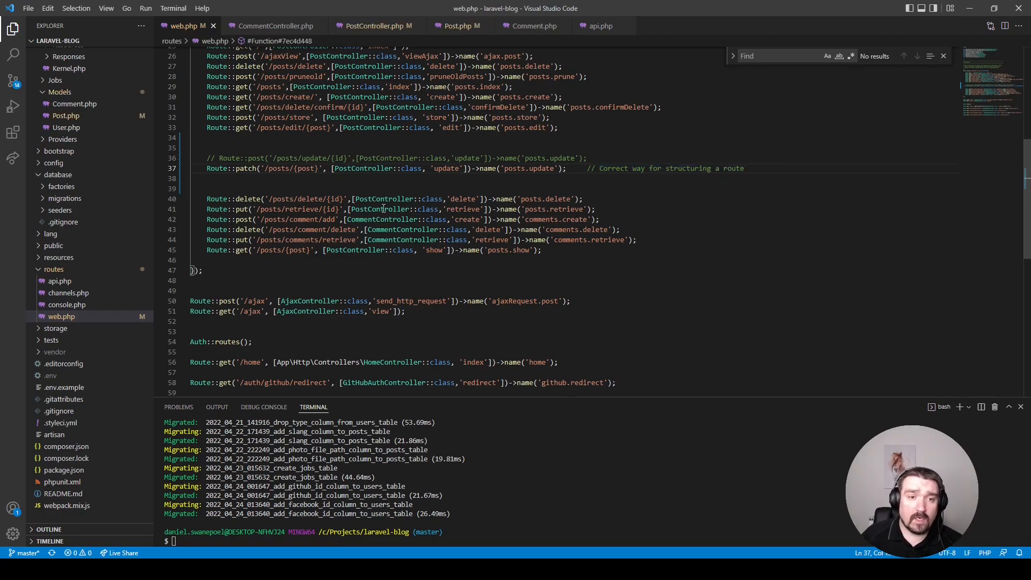
{"action": "double_click", "coordinate": [307, 168]}
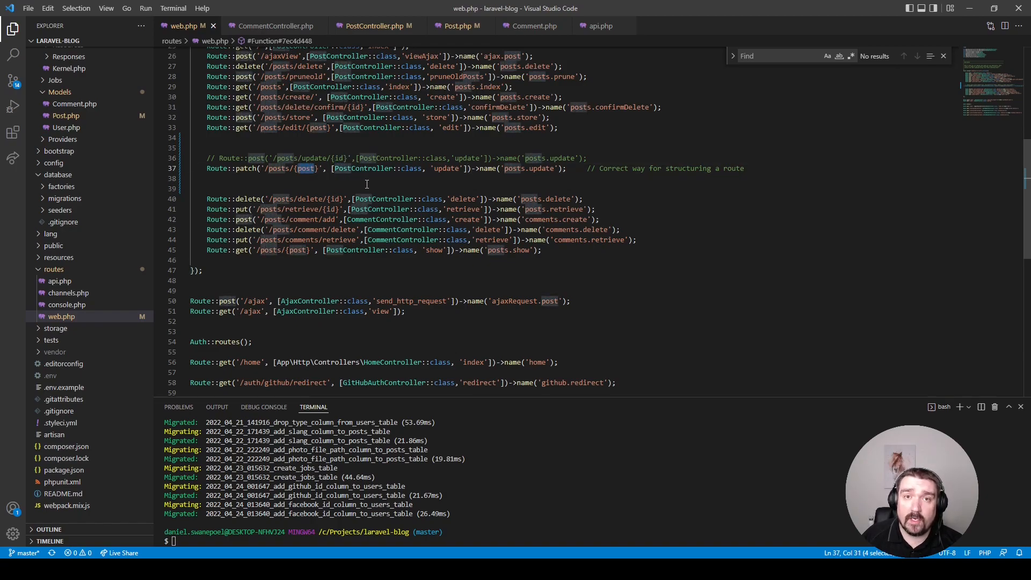
Step: Add a Post $post parameter to update() and delete its Post::find lookup line
{"action": "left_click", "coordinate": [442, 168], "text": "ctrl"}
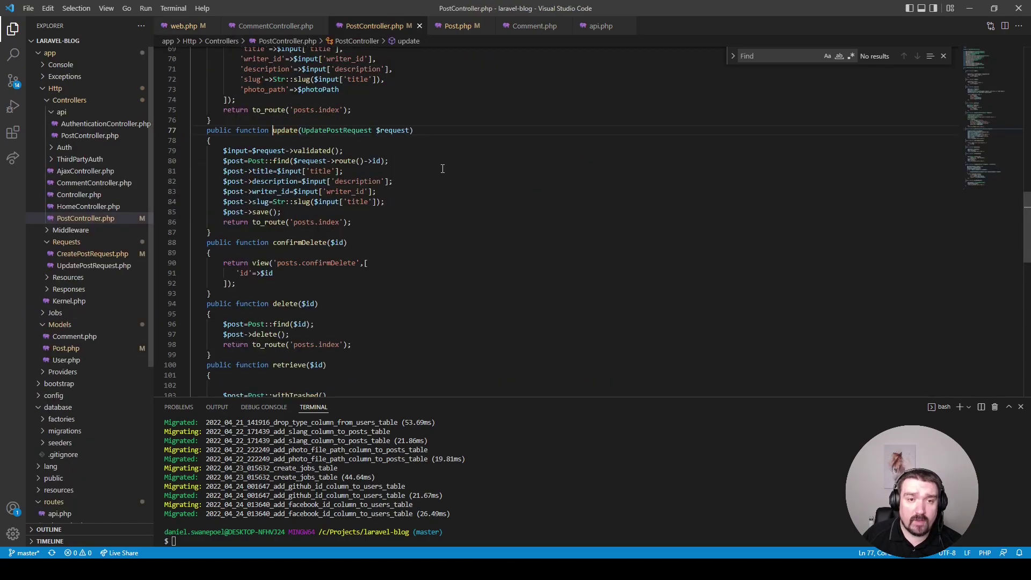
{"action": "left_click", "coordinate": [412, 130]}
{"action": "type", "text": ", Pods"}
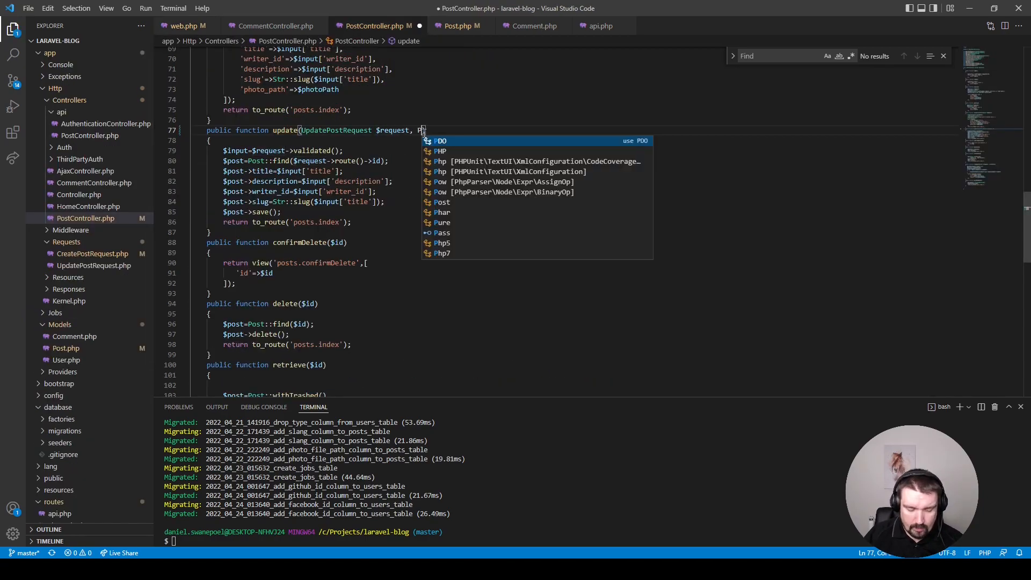
{"action": "key", "text": "BackSpace"}
{"action": "key", "text": "BackSpace"}
{"action": "type", "text": "st "}
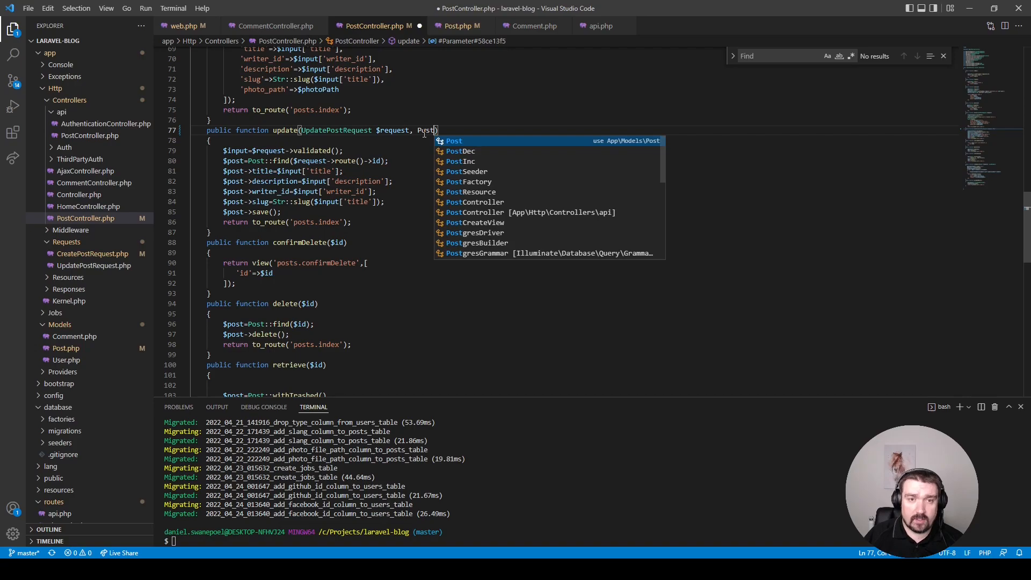
{"action": "type", "text": "$post"}
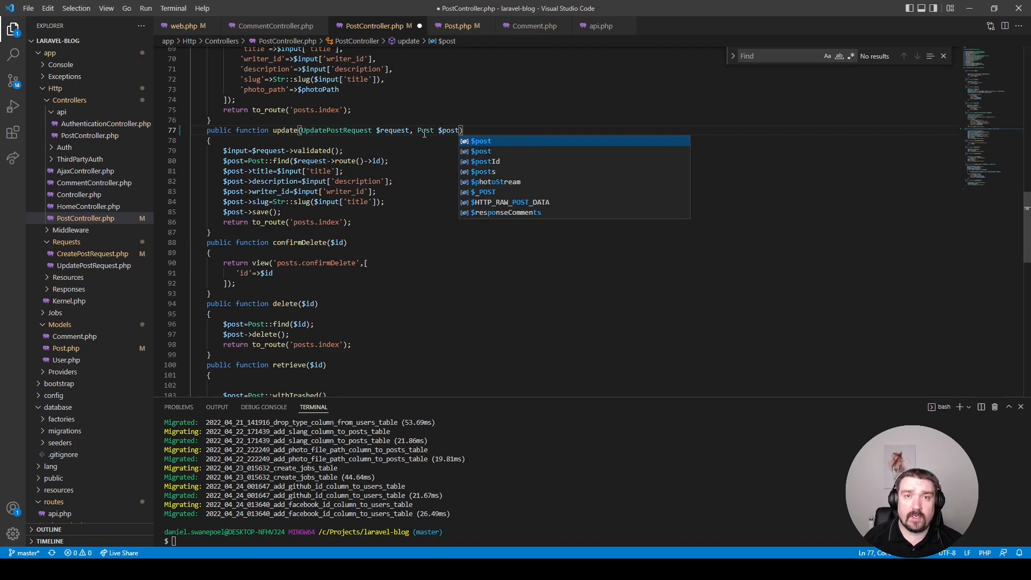
{"action": "key", "text": "Escape"}
{"action": "left_click_drag", "start_coordinate": [389, 161], "coordinate": [170, 162]}
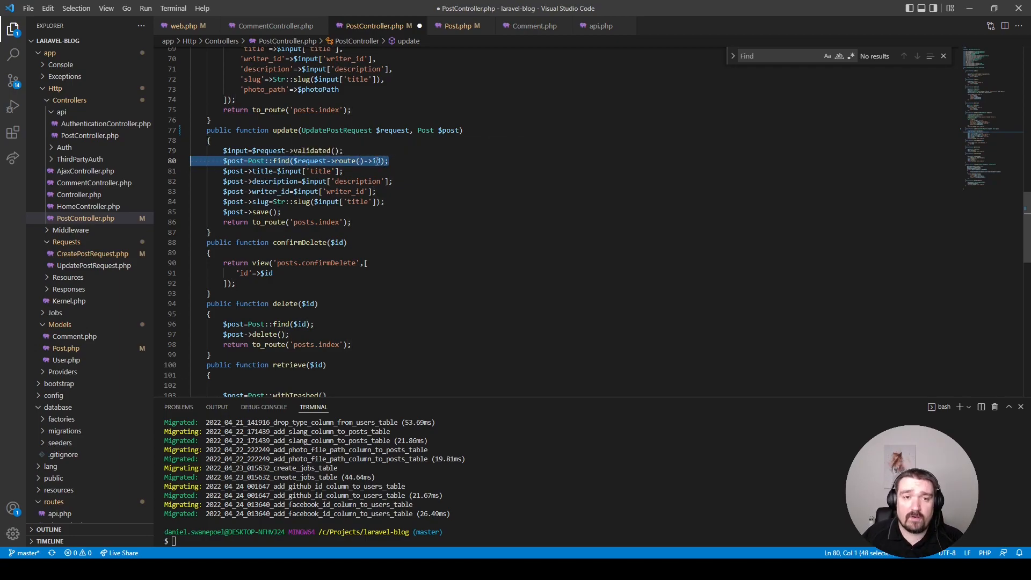
{"action": "key", "text": "BackSpace"}
{"action": "key", "text": "BackSpace"}
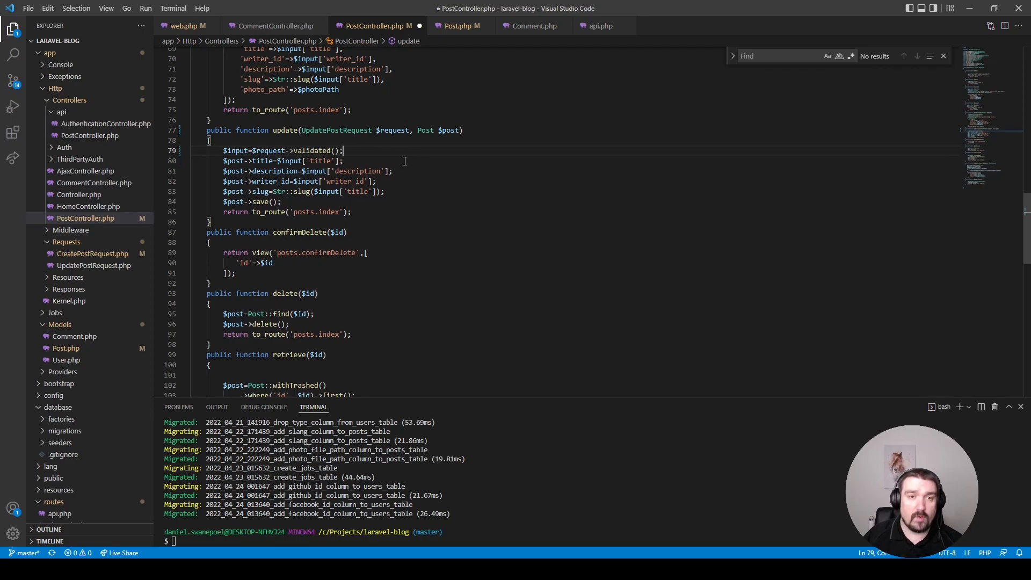
{"action": "left_click", "coordinate": [401, 202]}
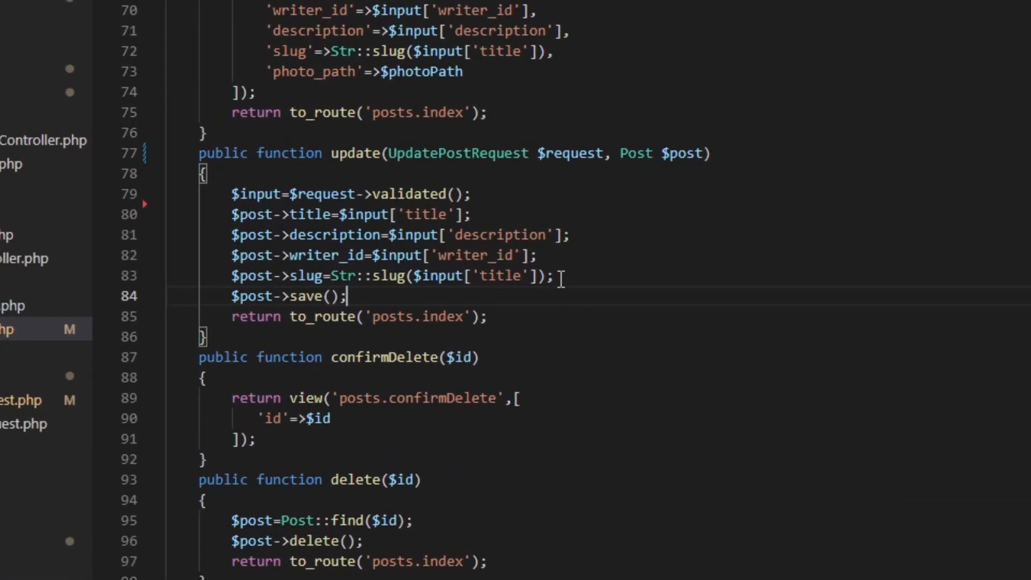
{"action": "left_click_drag", "start_coordinate": [554, 275], "coordinate": [233, 276]}
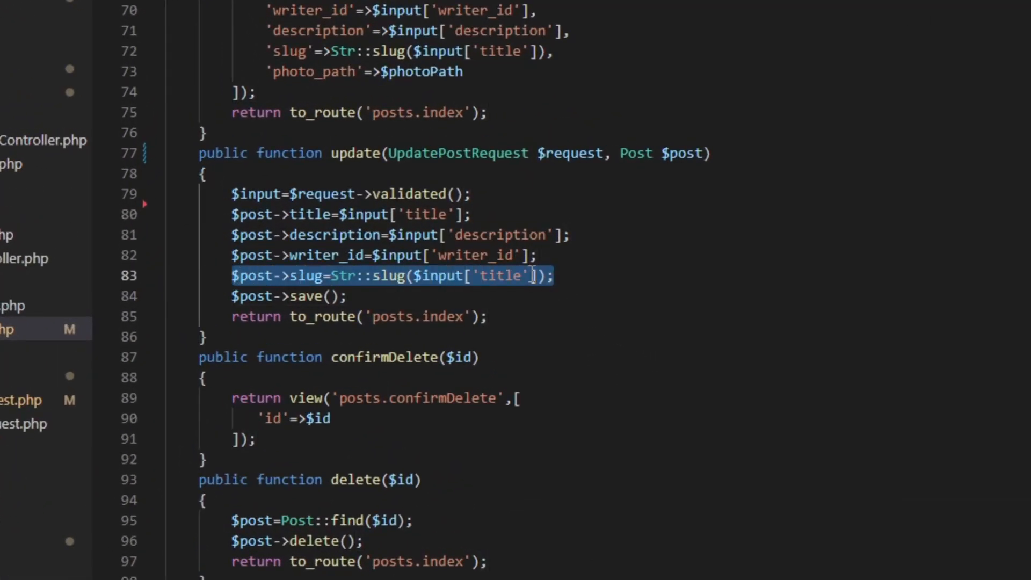
{"action": "left_click", "coordinate": [601, 280]}
{"action": "left_click", "coordinate": [539, 276]}
{"action": "left_click_drag", "start_coordinate": [554, 275], "coordinate": [330, 276]}
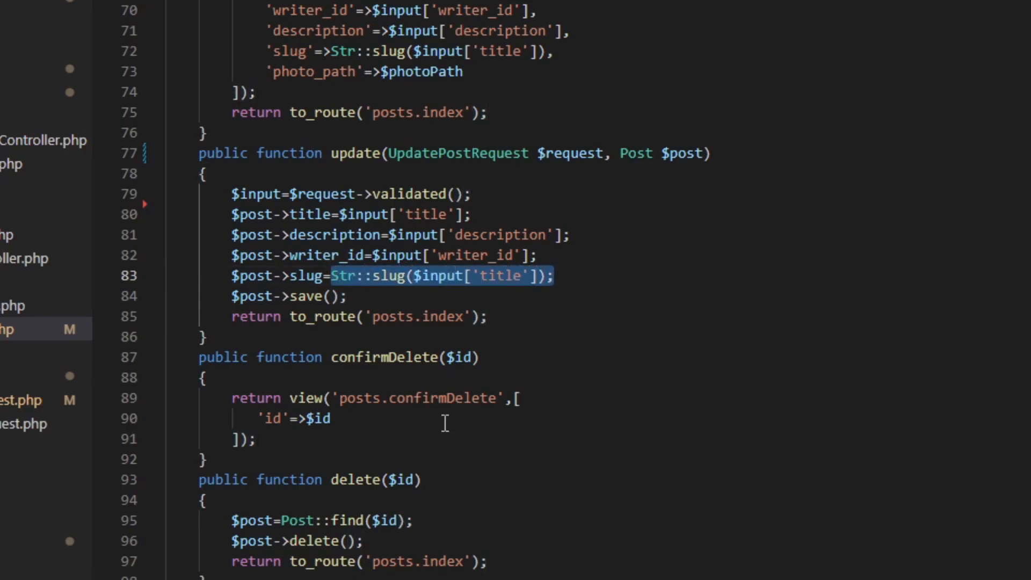
{"action": "left_click", "coordinate": [397, 192]}
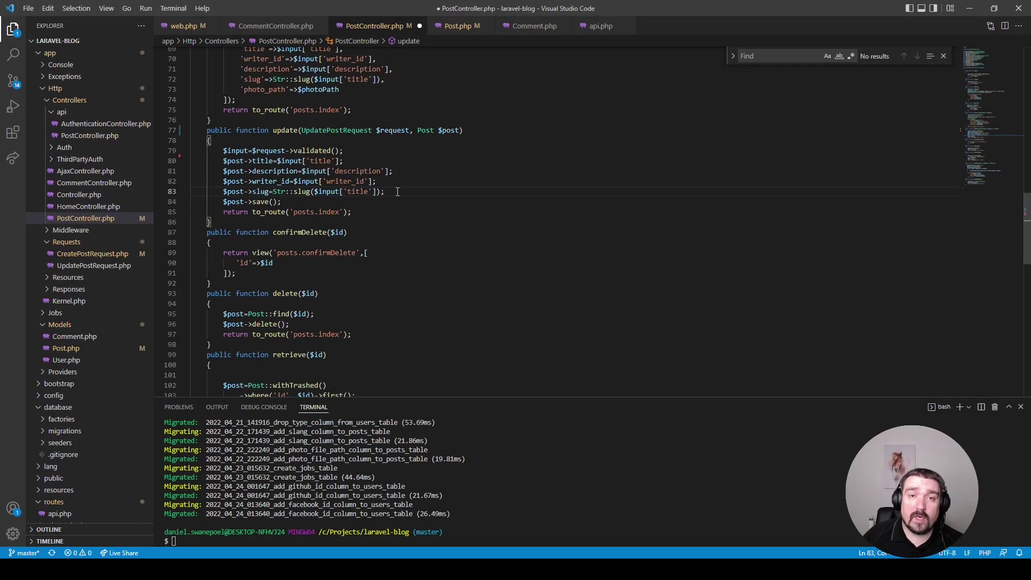
{"action": "left_click_drag", "start_coordinate": [397, 191], "coordinate": [223, 191]}
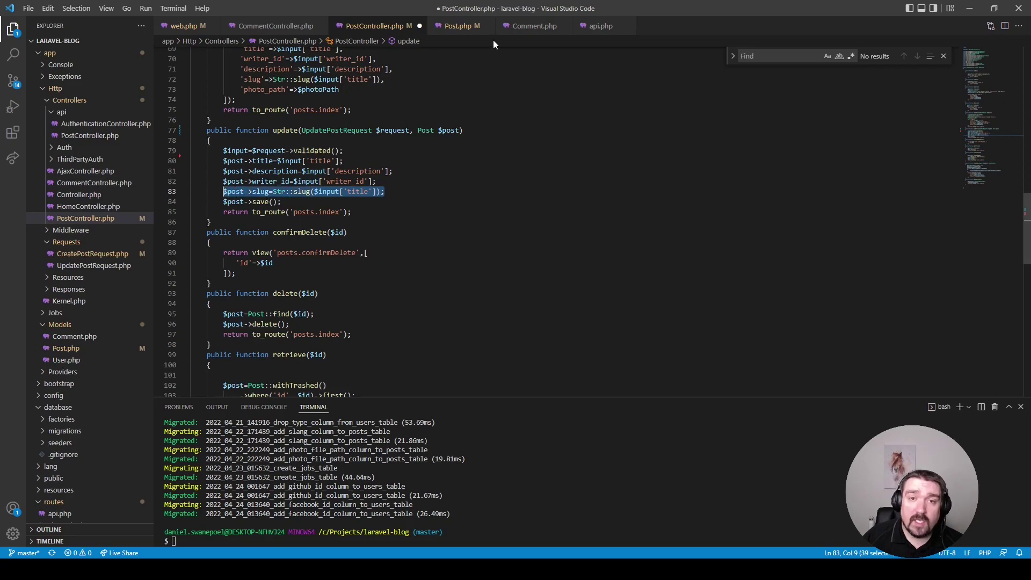
Step: Review Post.php's boot() method where self::updating sets the slug from $post->title
{"action": "left_click", "coordinate": [456, 26]}
{"action": "left_click_drag", "start_coordinate": [219, 230], "coordinate": [207, 154]}
{"action": "left_click", "coordinate": [242, 246]}
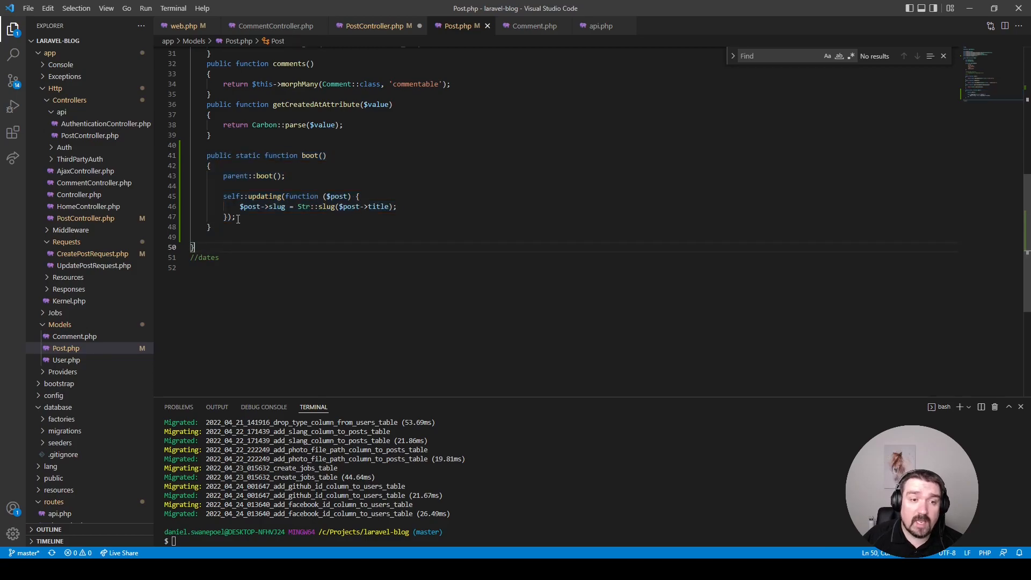
{"action": "double_click", "coordinate": [249, 196]}
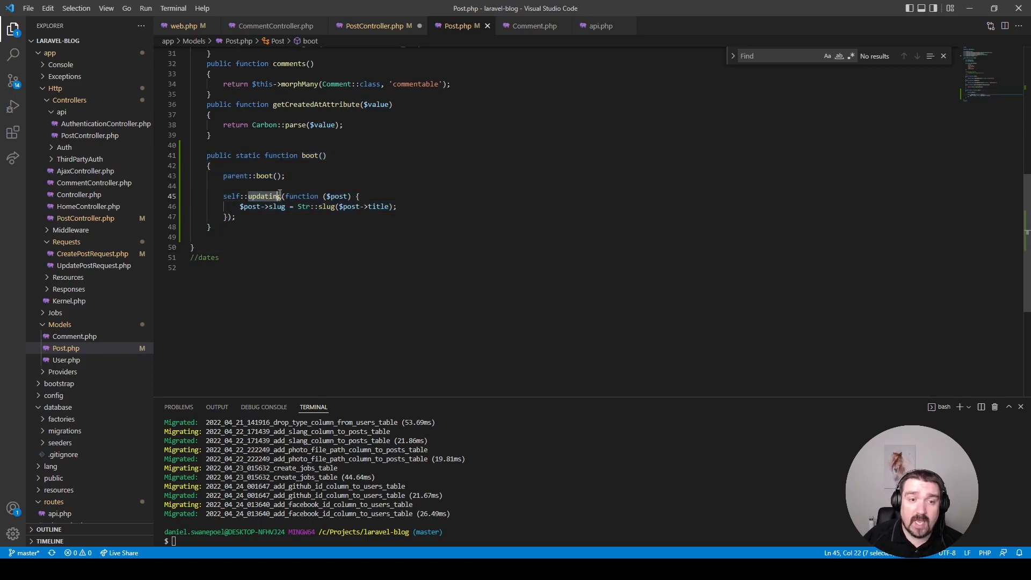
{"action": "left_click_drag", "start_coordinate": [389, 206], "coordinate": [239, 206]}
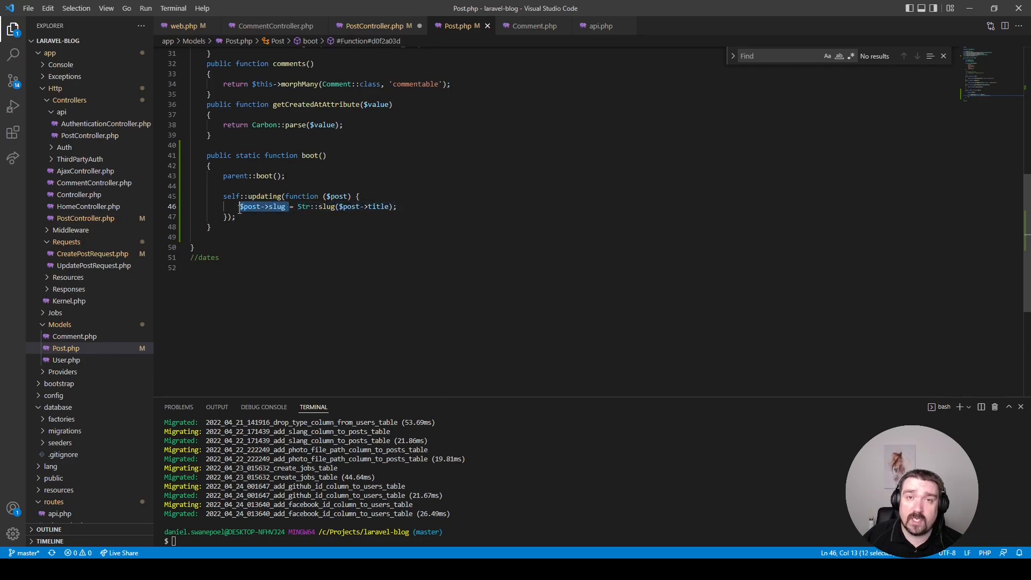
Step: Select the $post->slug = Str::slug(...) line in update() for removal
{"action": "key", "text": "ctrl+Tab"}
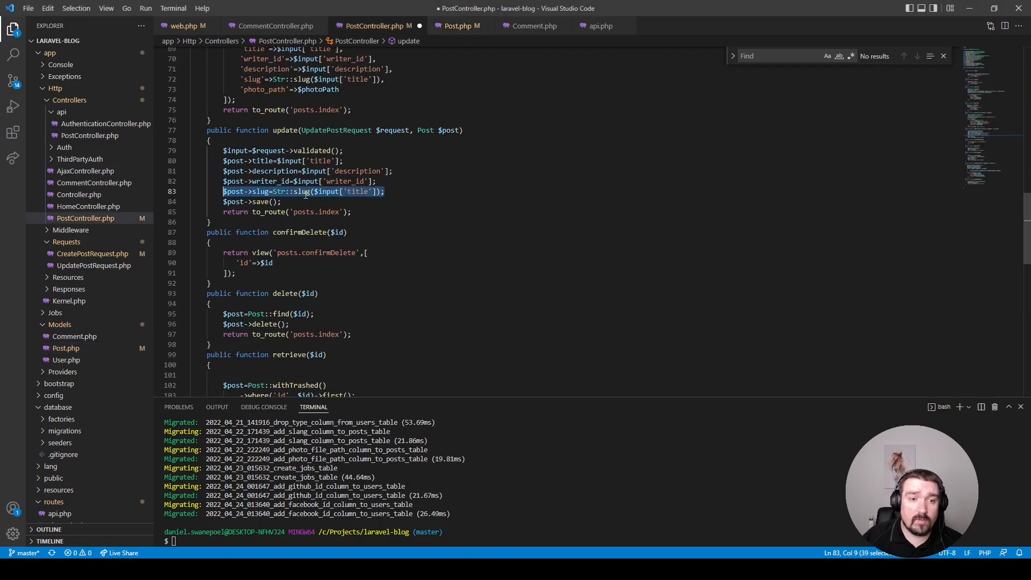
{"action": "left_click_drag", "start_coordinate": [385, 192], "coordinate": [222, 192]}
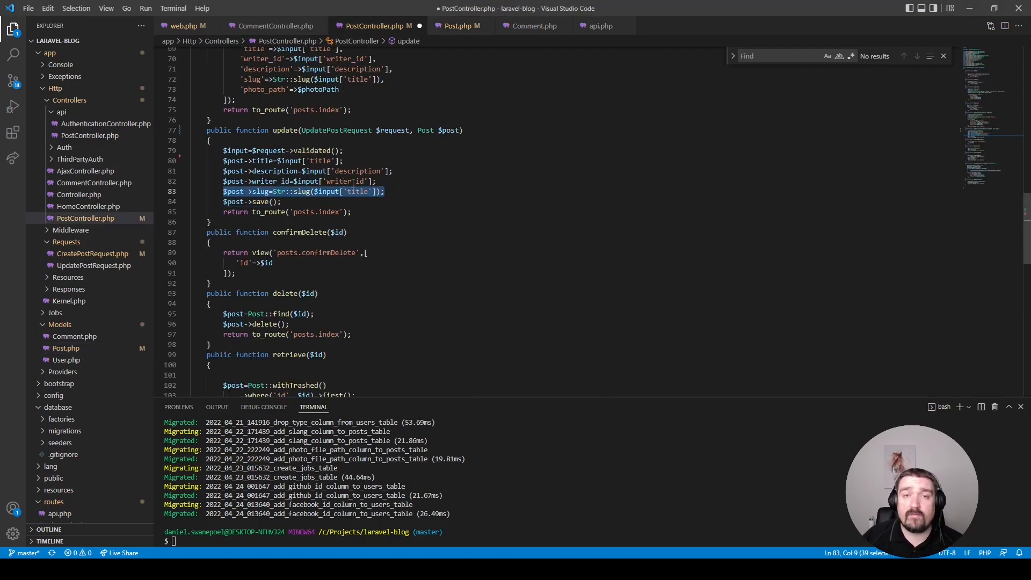
{"action": "left_click", "coordinate": [396, 193]}
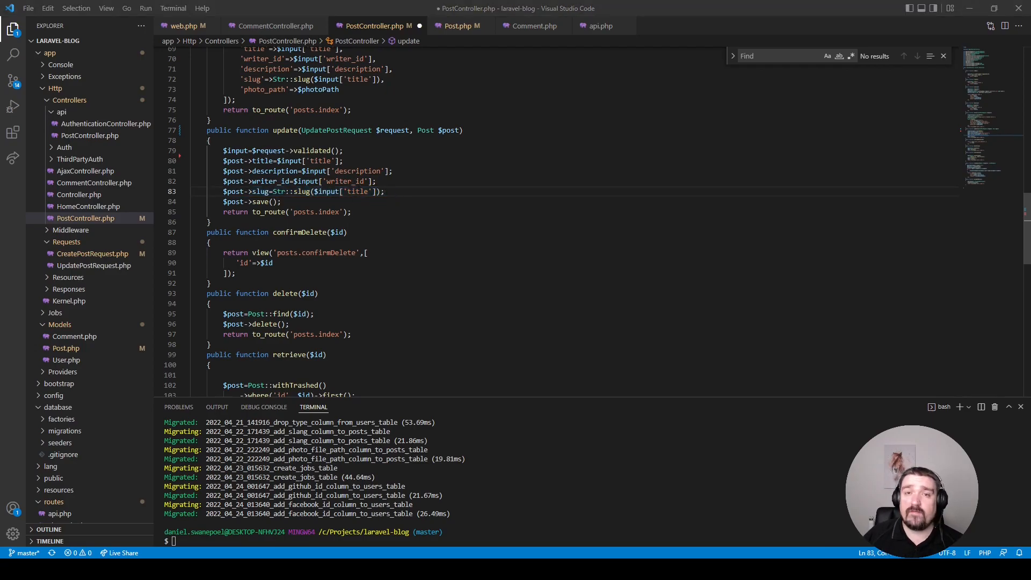
{"action": "left_click_drag", "start_coordinate": [387, 192], "coordinate": [153, 192]}
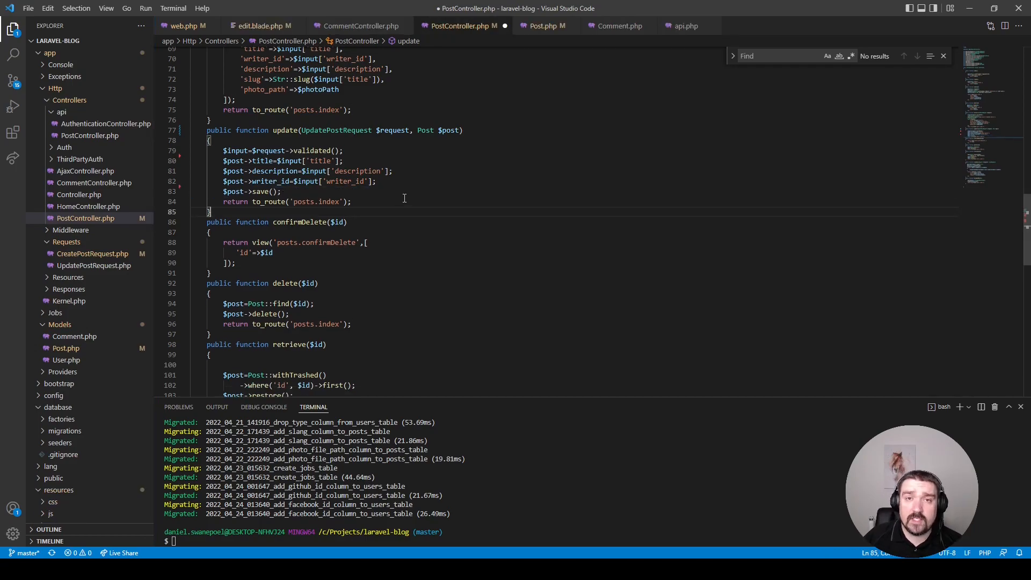
{"action": "mouse_move", "coordinate": [371, 182]}
{"action": "left_mouse_down"}
{"action": "mouse_move", "coordinate": [292, 182]}
{"action": "mouse_move", "coordinate": [252, 160]}
{"action": "mouse_move", "coordinate": [245, 191]}
{"action": "left_mouse_up"}
Step: Replace the field-by-field assignments with $post->update($request->validated()) and save PostController
{"action": "left_click", "coordinate": [245, 191]}
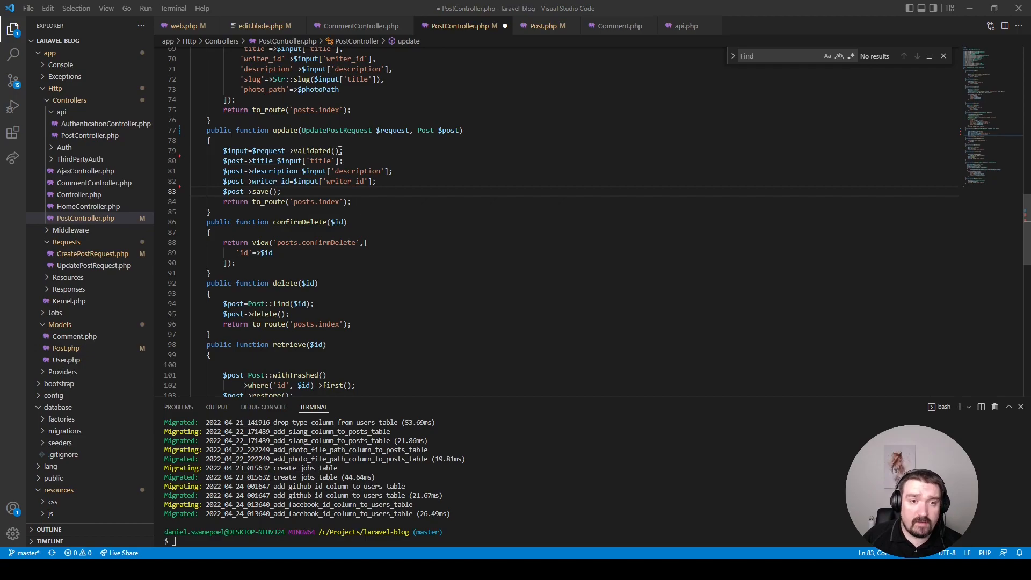
{"action": "left_click_drag", "start_coordinate": [319, 151], "coordinate": [252, 151]}
{"action": "left_click", "coordinate": [296, 191]}
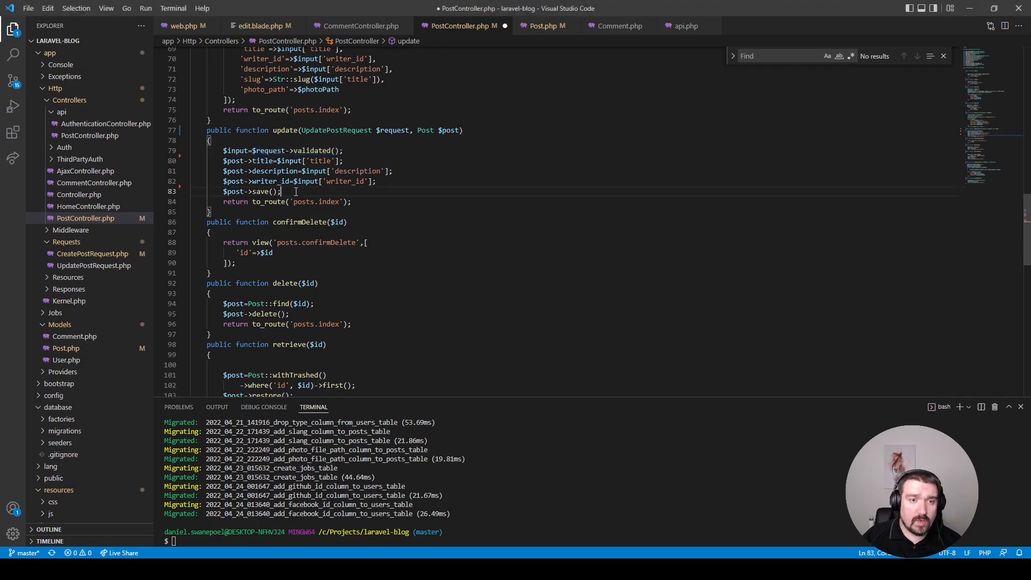
{"action": "key", "text": "Return"}
{"action": "type", "text": "$post-"}
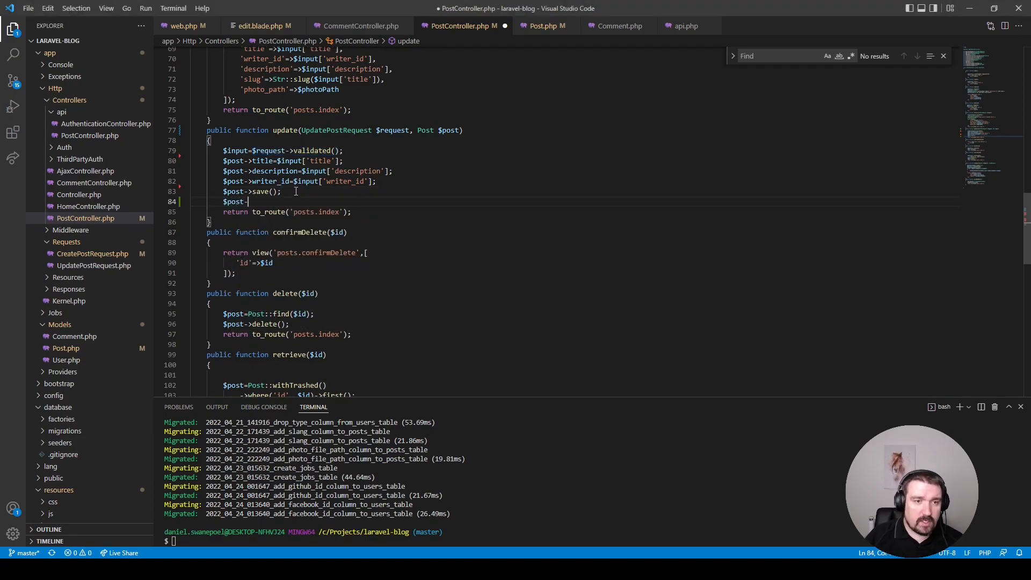
{"action": "type", "text": ">upd"}
{"action": "key", "text": "Return"}
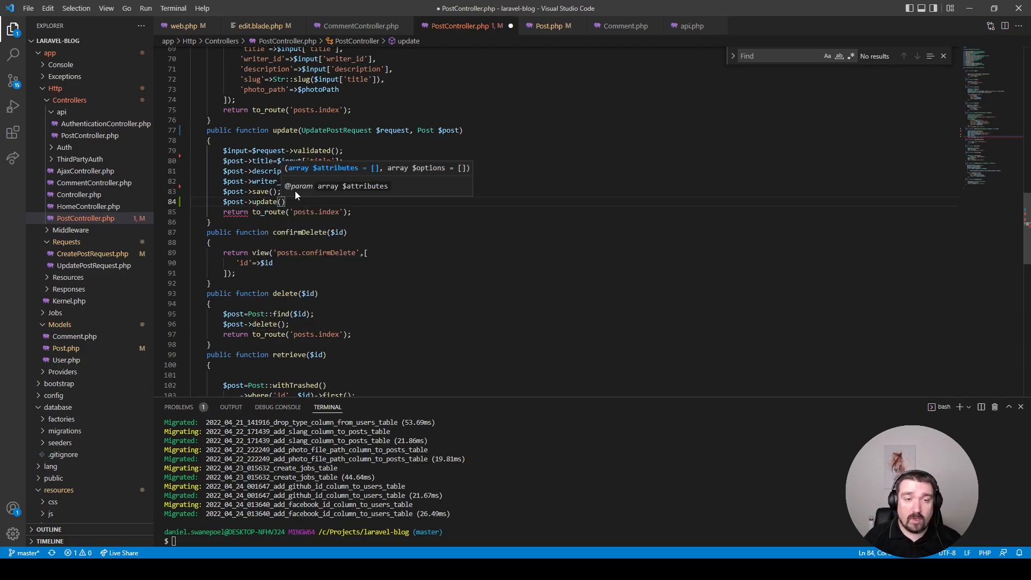
{"action": "type", "text": "$request->validated());"}
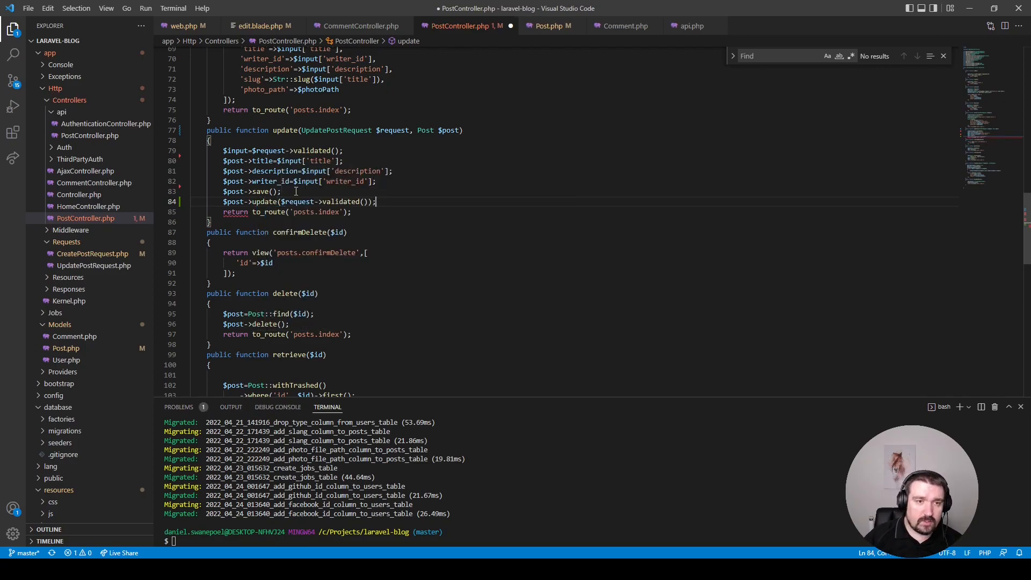
{"action": "left_click_drag", "start_coordinate": [285, 191], "coordinate": [184, 152]}
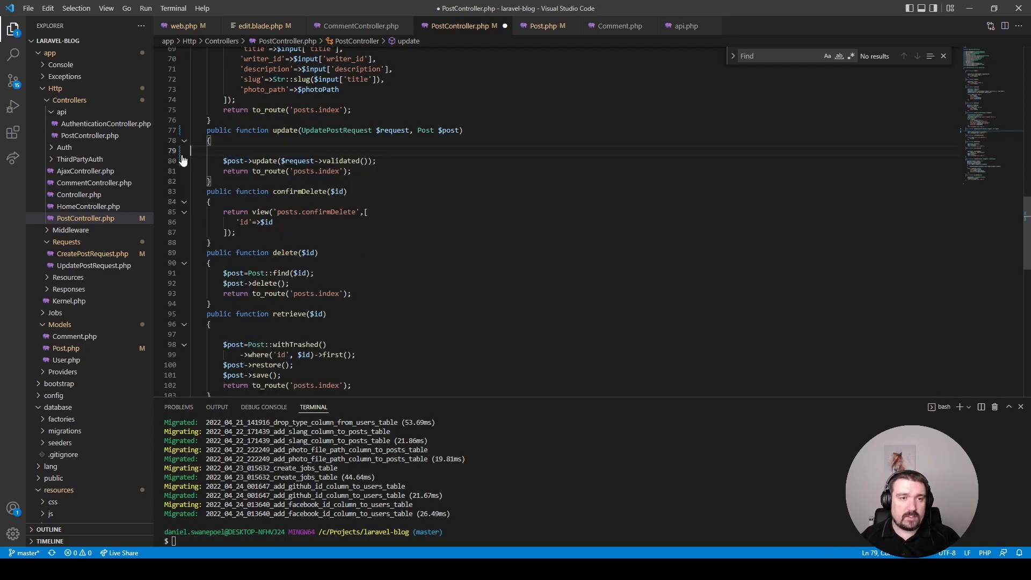
{"action": "key", "text": "BackSpace"}
{"action": "key", "text": "ctrl+s"}
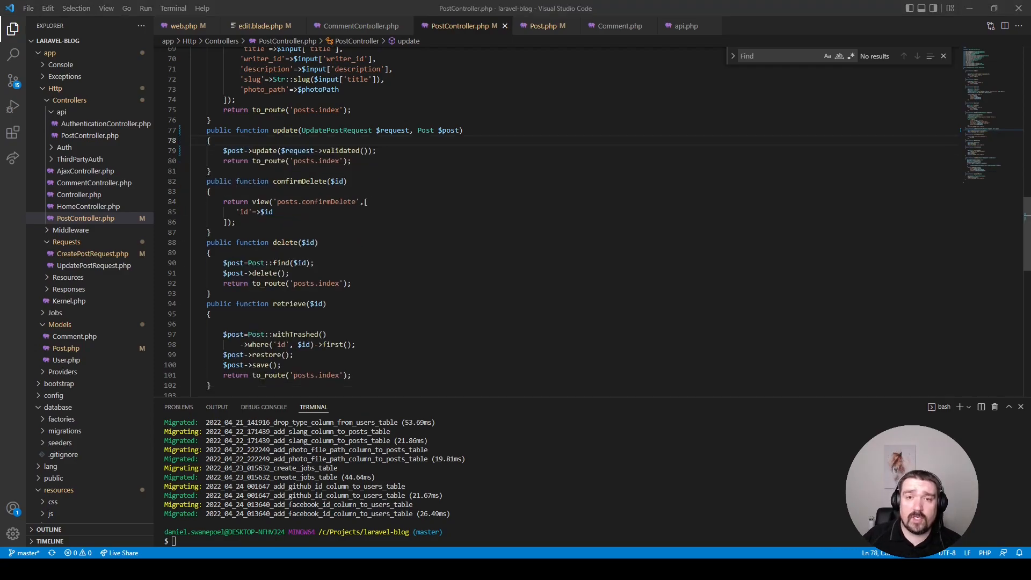
Step: Point out the Post model's $fillable fields, then the two-line update() body in PostController
{"action": "key", "text": "ctrl+Tab"}
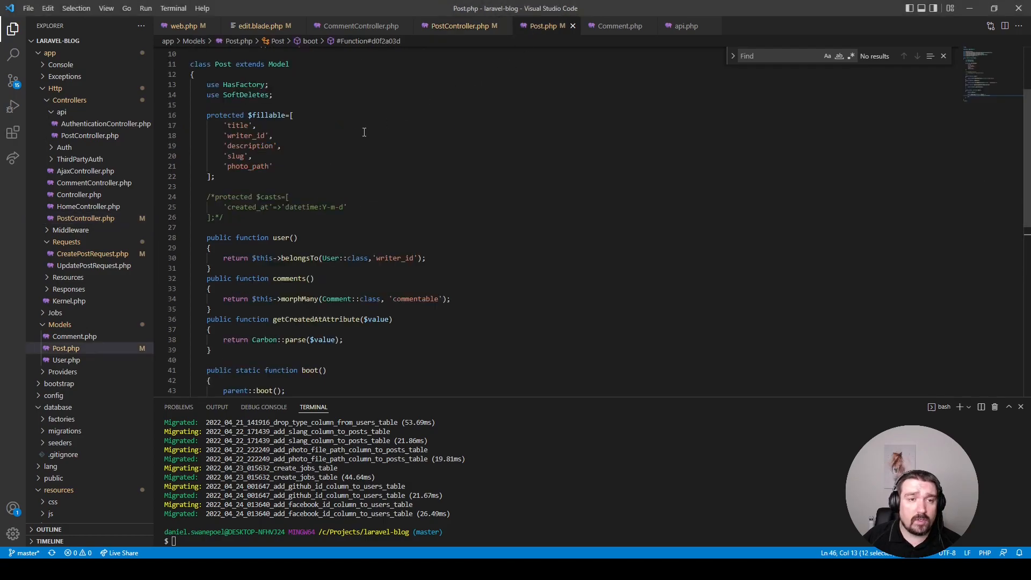
{"action": "left_click", "coordinate": [238, 127]}
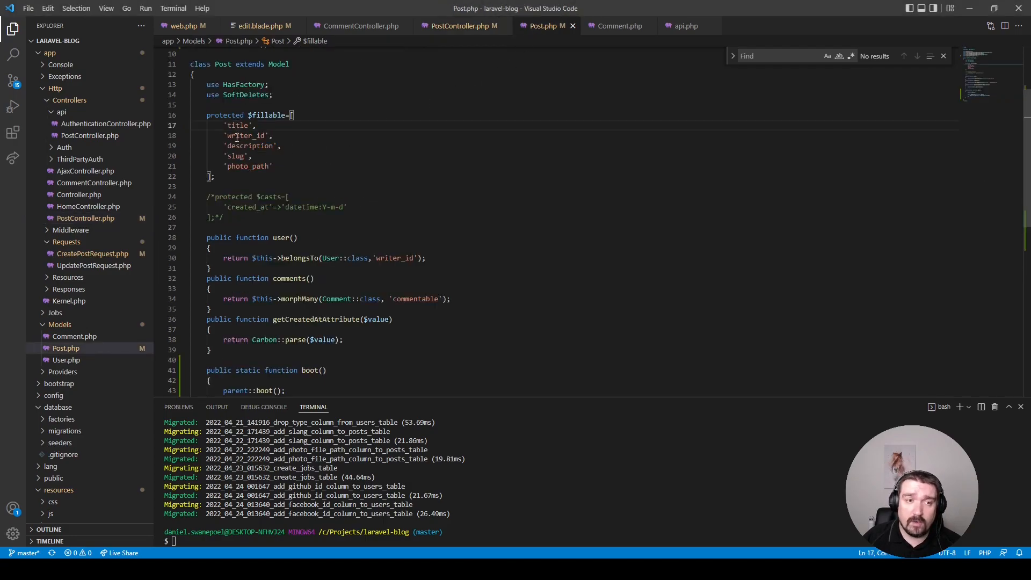
{"action": "left_click", "coordinate": [245, 146]}
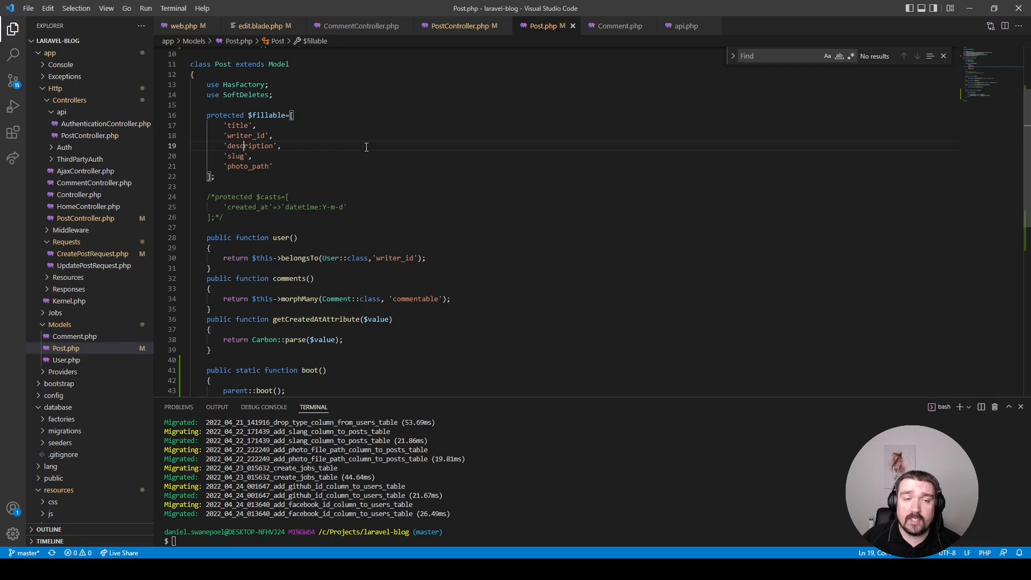
{"action": "double_click", "coordinate": [252, 114]}
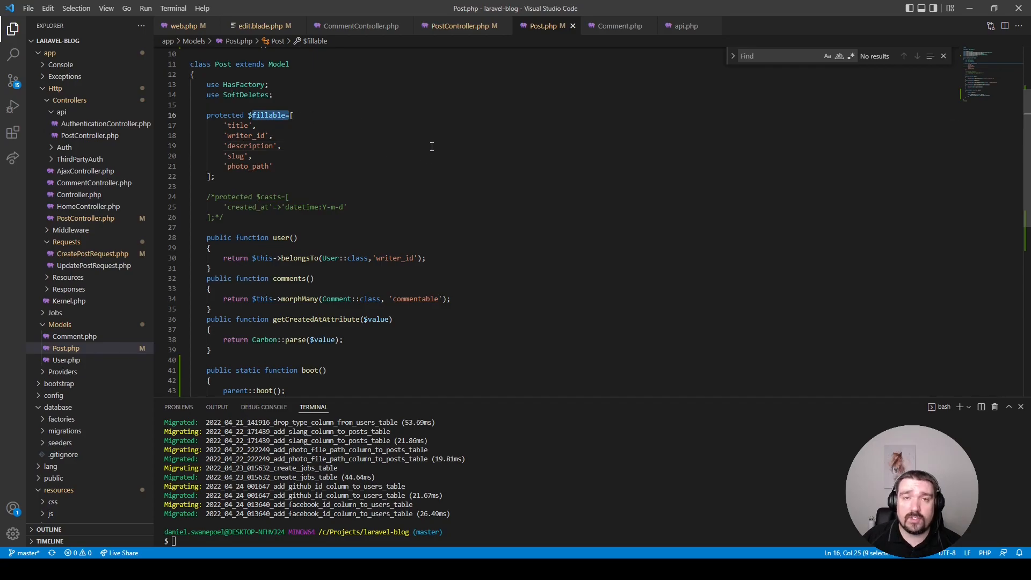
{"action": "left_click", "coordinate": [459, 26]}
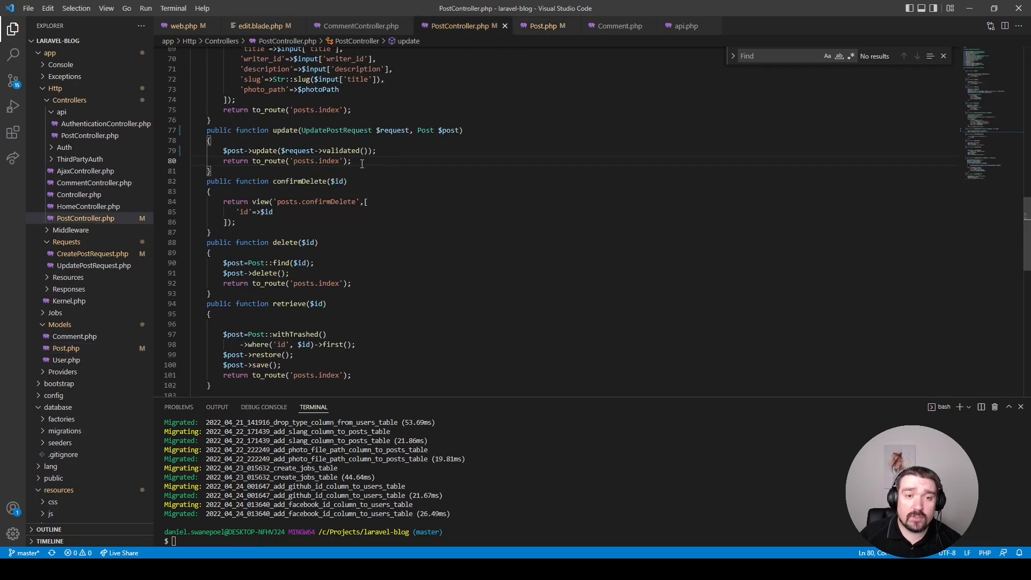
{"action": "left_click_drag", "start_coordinate": [362, 163], "coordinate": [219, 151]}
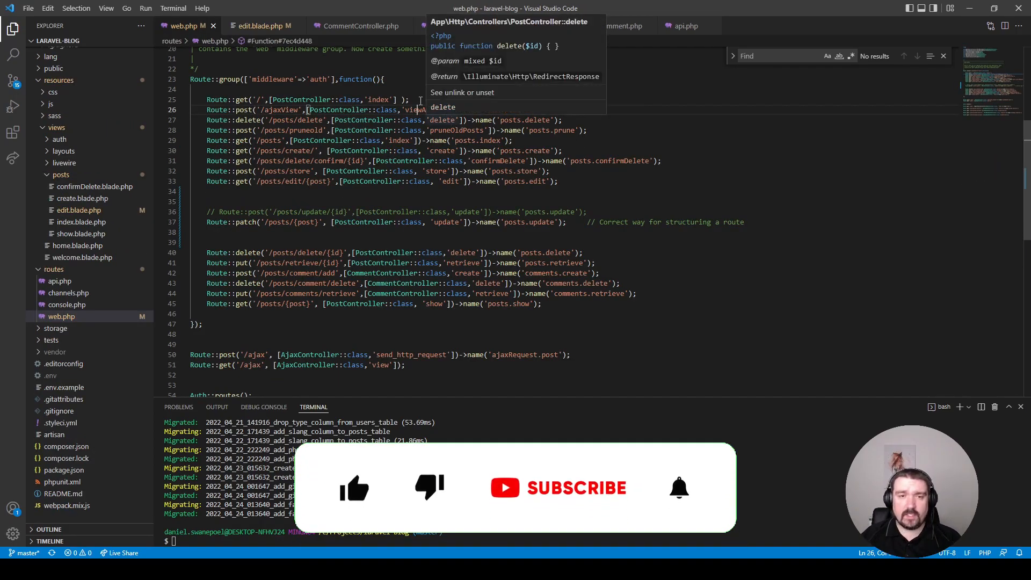
Step: Paste Route::get('/posts/{post}/ajax', showAjax)->name('ajax.get') below the ajaxView route
{"action": "left_click", "coordinate": [545, 119]}
{"action": "key", "text": "Return"}
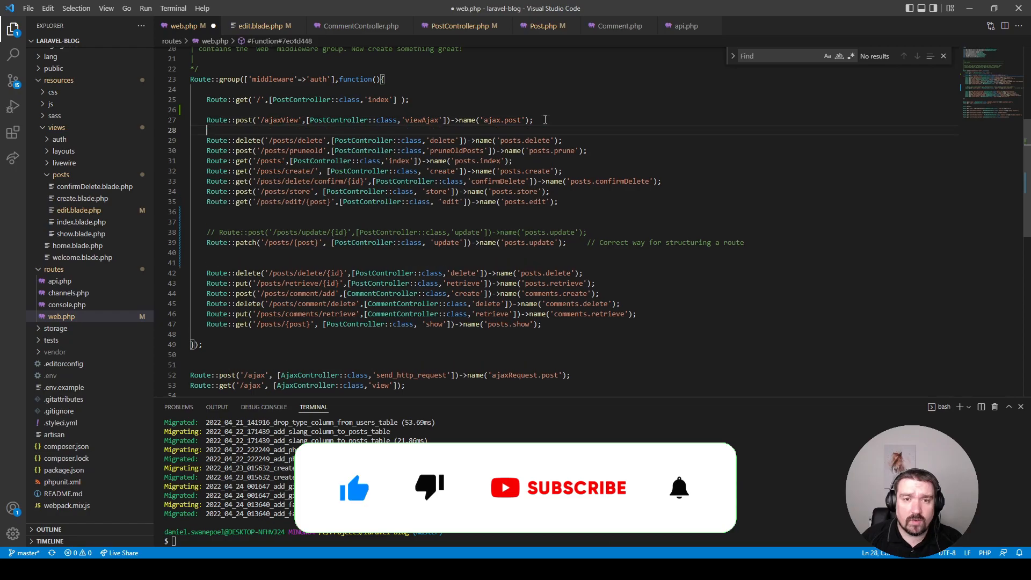
{"action": "key", "text": "Return"}
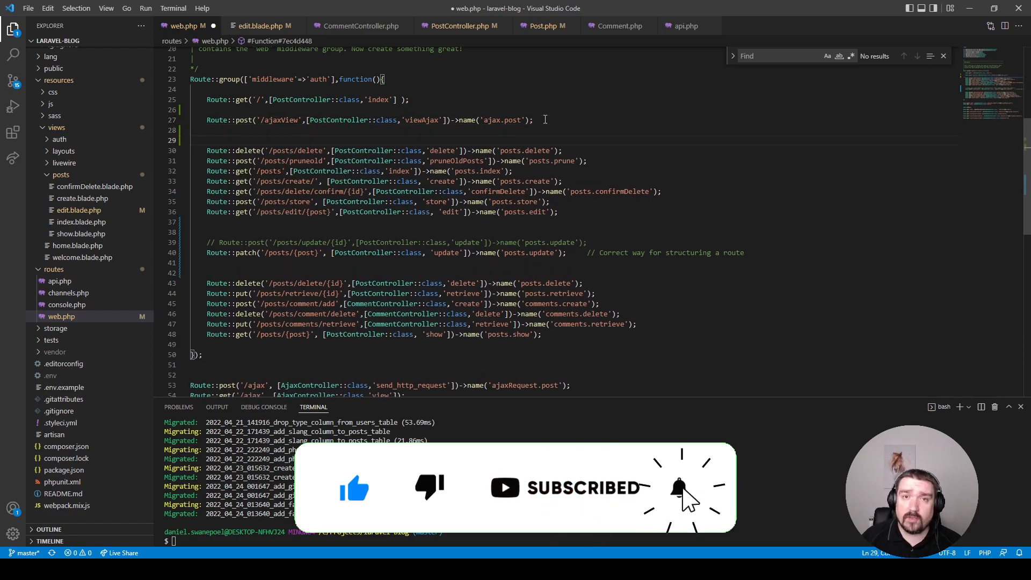
{"action": "key", "text": "ctrl+f"}
{"action": "type", "text": "show"}
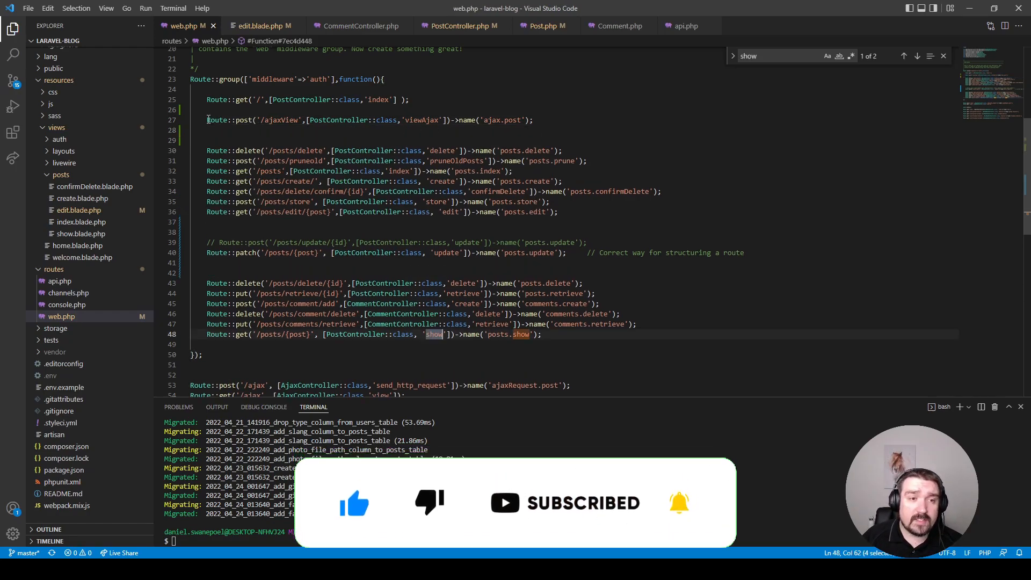
{"action": "left_click_drag", "start_coordinate": [206, 119], "coordinate": [549, 122]}
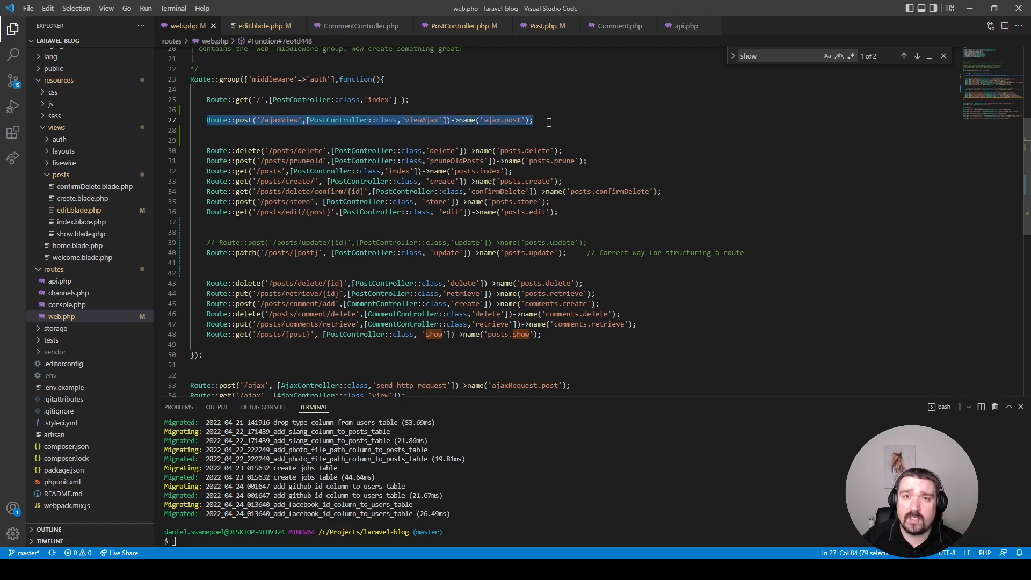
{"action": "left_click", "coordinate": [549, 122]}
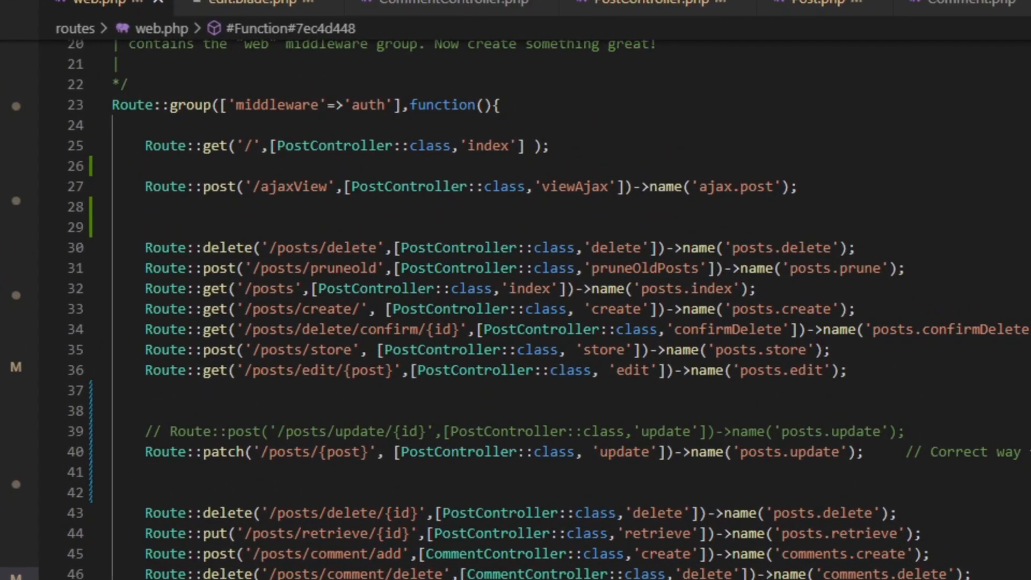
{"action": "key", "text": "Down"}
{"action": "type", "text": "Route::get('/posts/{post}/ajax', [PostController::class,'showAjax'])->name('ajax.get');"}
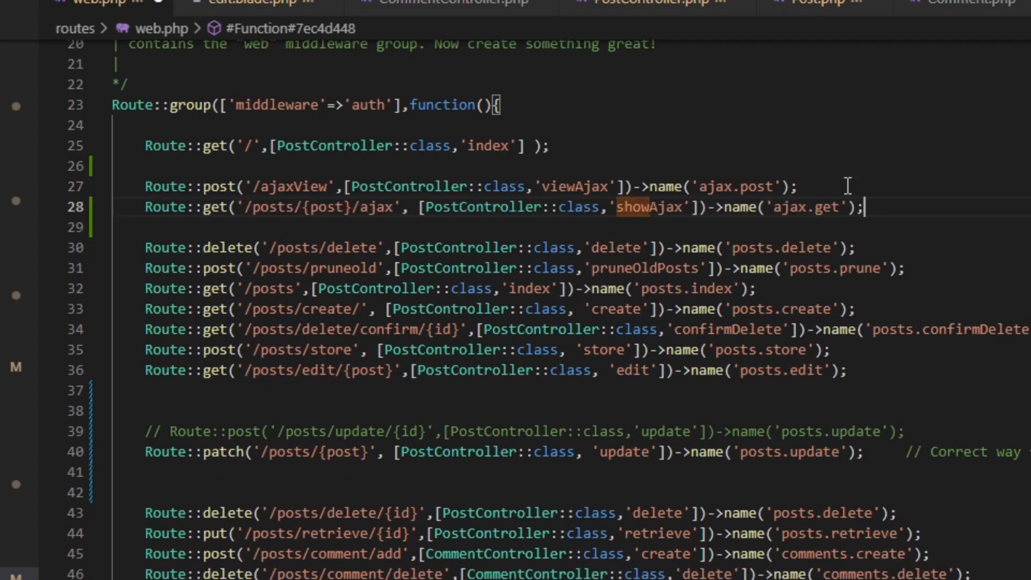
{"action": "left_click", "coordinate": [445, 318]}
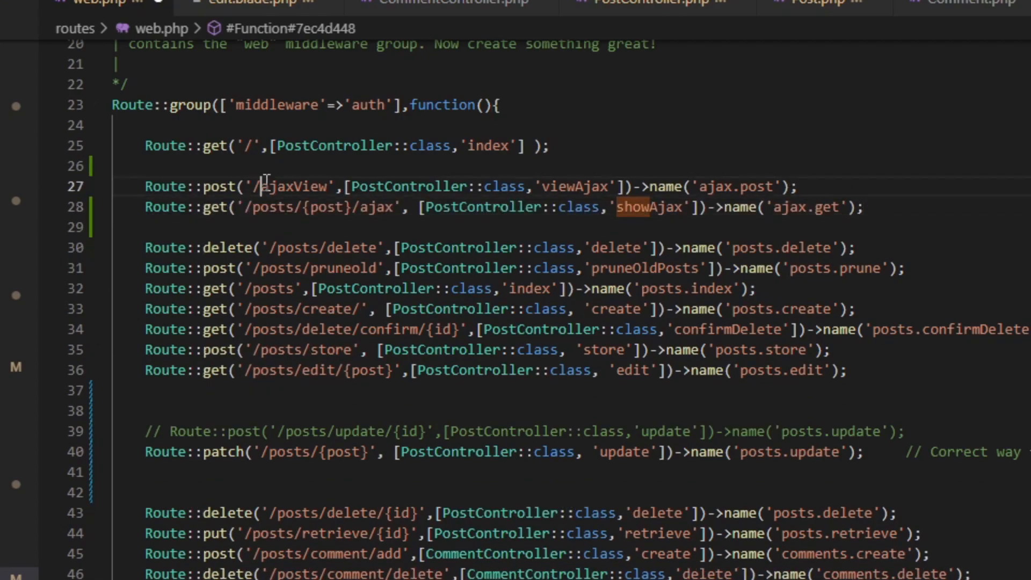
Step: Compare the old POST ajaxView/viewAjax route with the new showAjax route and comment the old one out
{"action": "left_click_drag", "start_coordinate": [260, 186], "coordinate": [332, 186]}
{"action": "left_click_drag", "start_coordinate": [237, 207], "coordinate": [346, 207]}
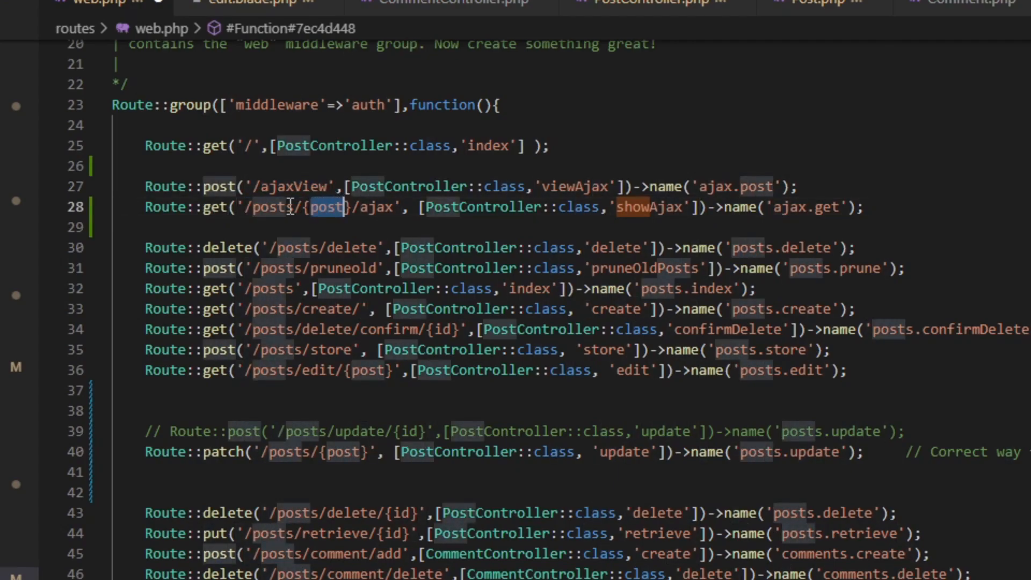
{"action": "left_click_drag", "start_coordinate": [203, 187], "coordinate": [236, 186]}
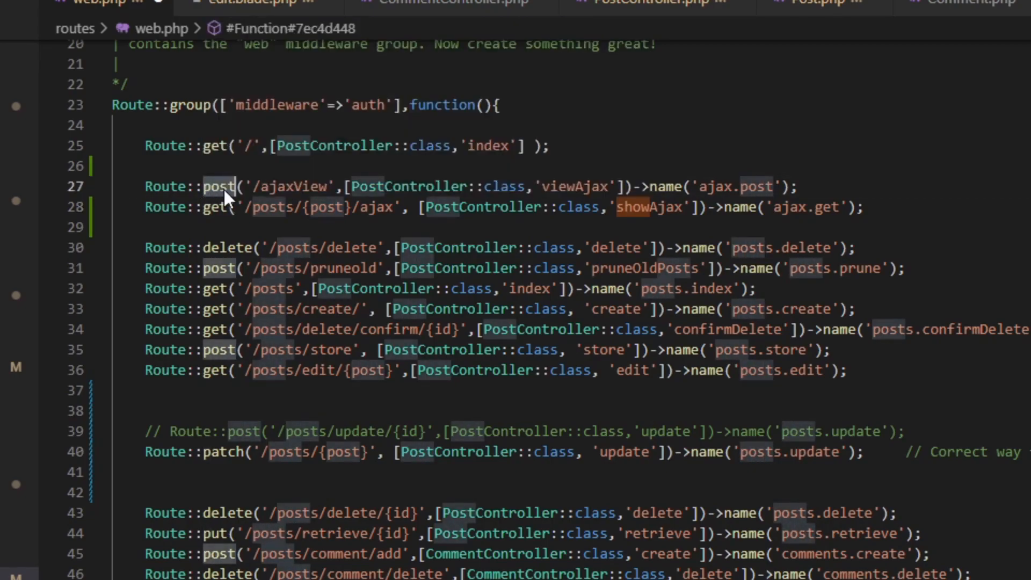
{"action": "left_click", "coordinate": [652, 206]}
{"action": "double_click", "coordinate": [653, 206]}
{"action": "key", "text": "ctrl+c"}
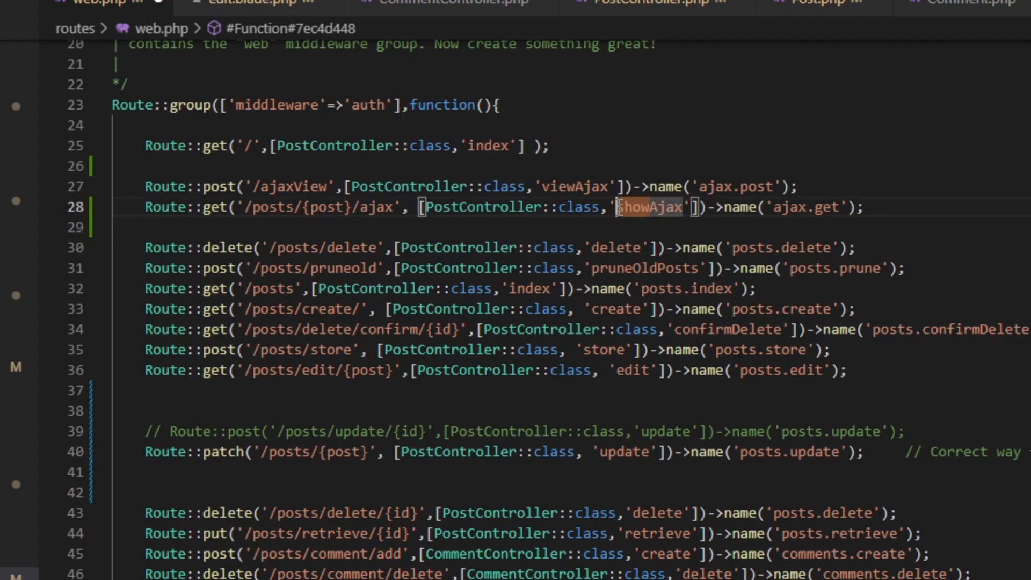
{"action": "left_click_drag", "start_coordinate": [655, 206], "coordinate": [687, 202]}
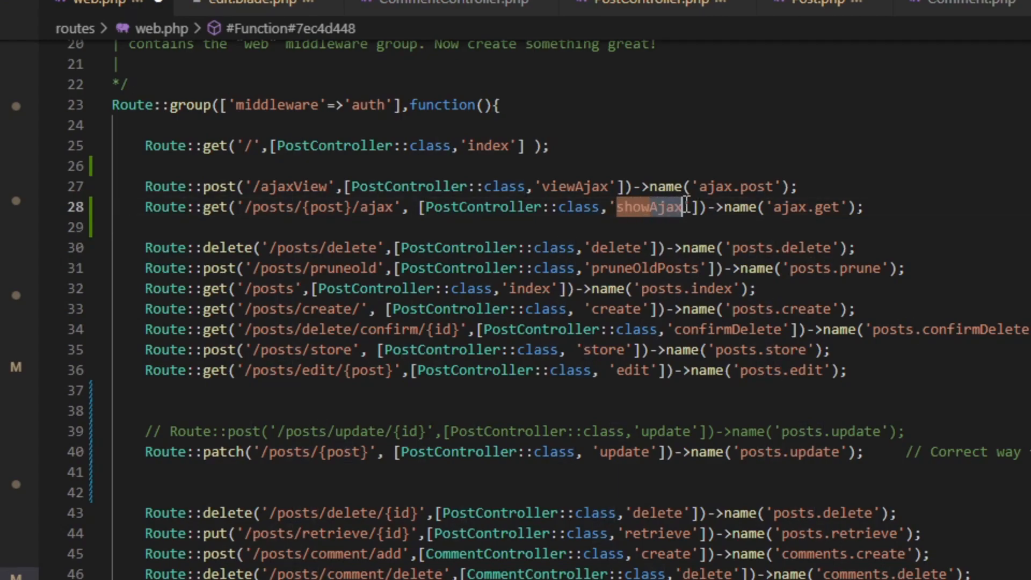
{"action": "left_click_drag", "start_coordinate": [542, 186], "coordinate": [609, 186]}
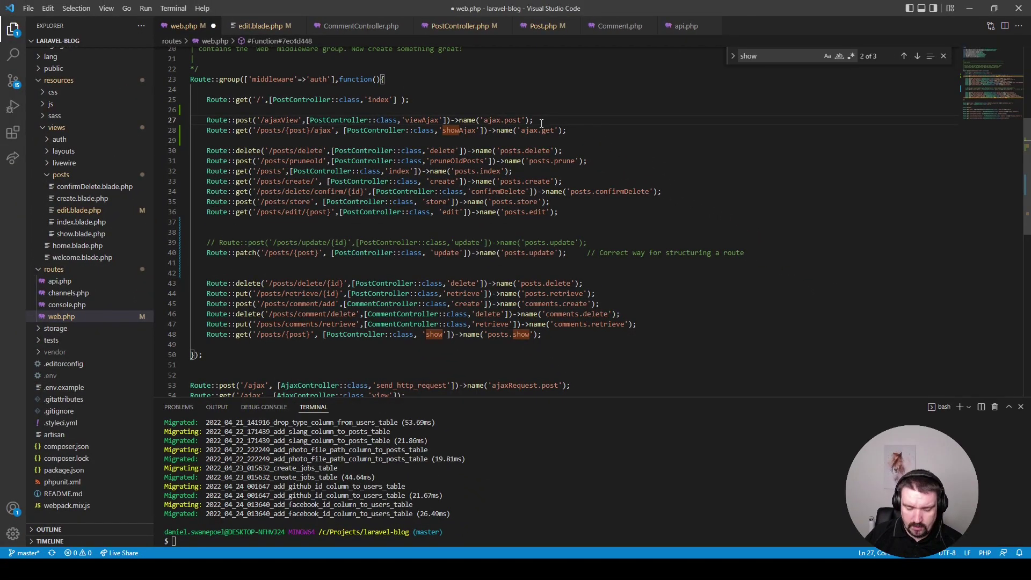
{"action": "key", "text": "ctrl+slash"}
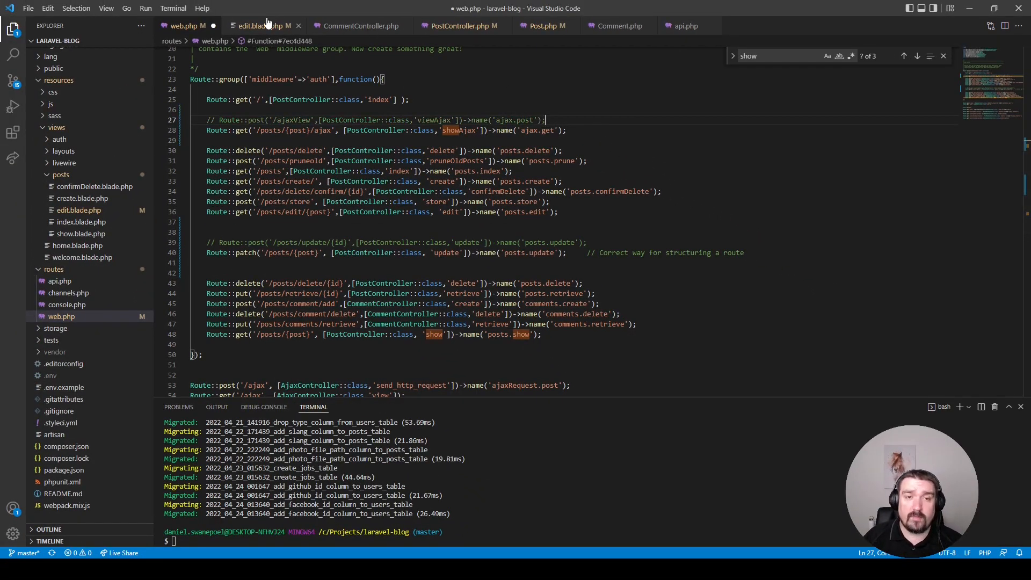
Step: Rename viewAjax to showAjax with a Post $post parameter and save PostController
{"action": "key", "text": "ctrl+z"}
{"action": "left_click", "coordinate": [451, 26]}
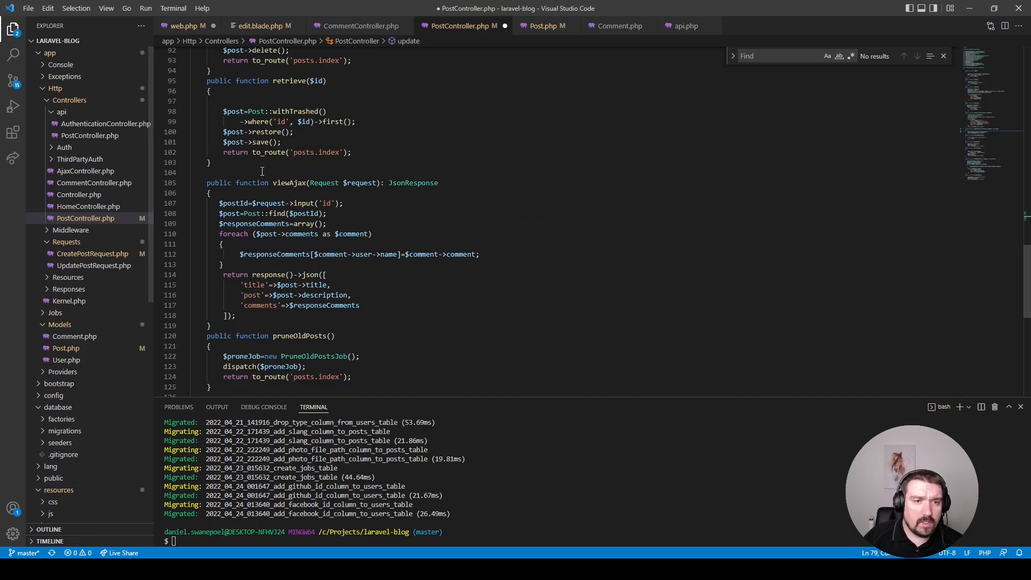
{"action": "key", "text": "ctrl+v"}
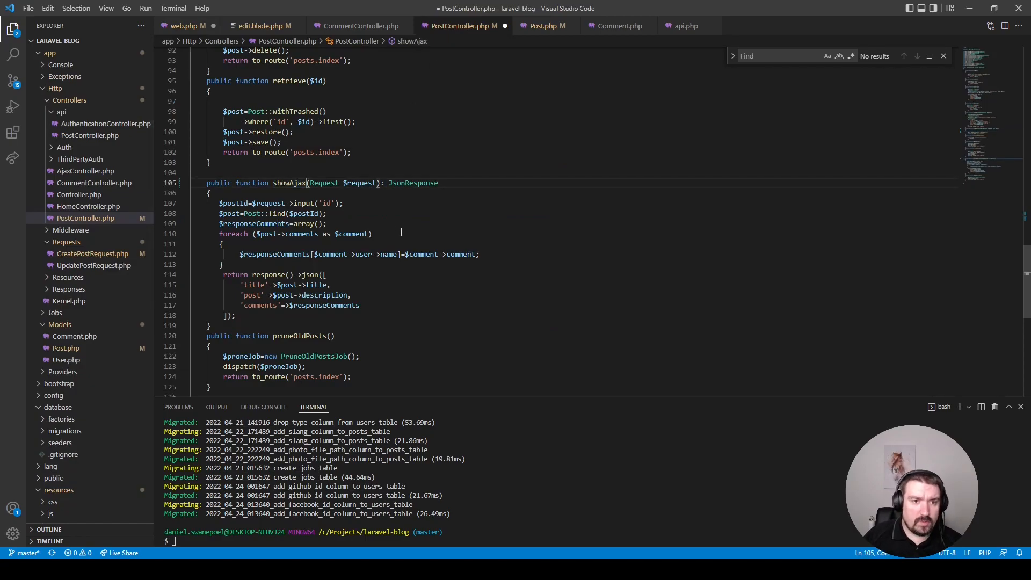
{"action": "key", "text": "ctrl+s"}
{"action": "left_click", "coordinate": [376, 184]}
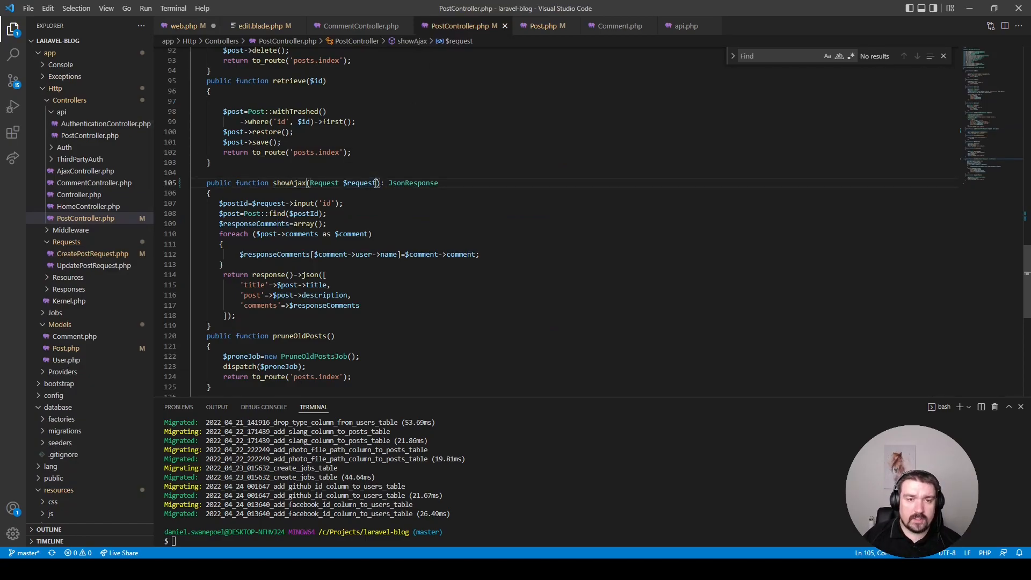
{"action": "type", "text": ", Post $post"}
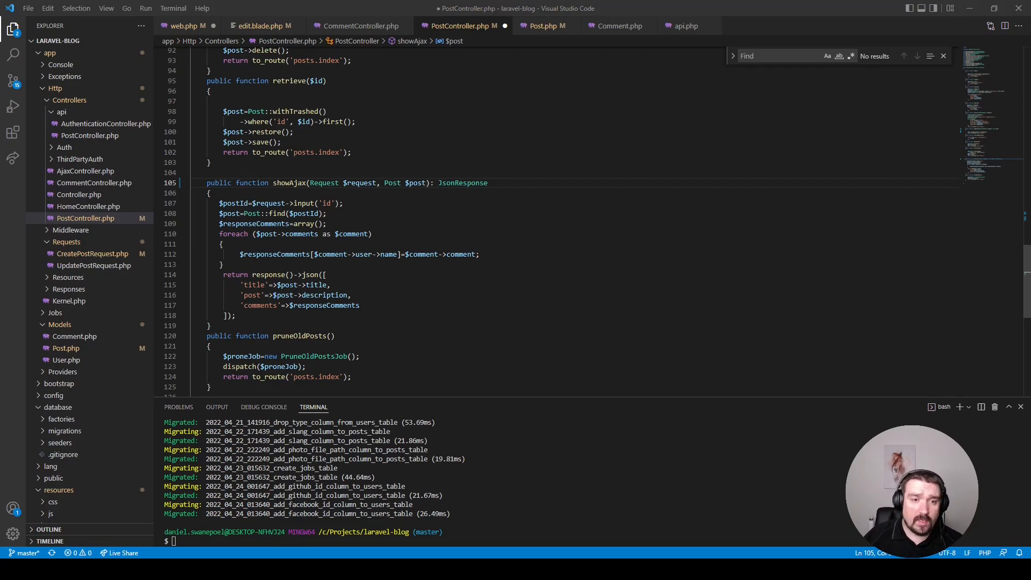
Step: Remove the manual $postId and Post::find lookup lines from showAjax
{"action": "left_click_drag", "start_coordinate": [326, 214], "coordinate": [190, 203]}
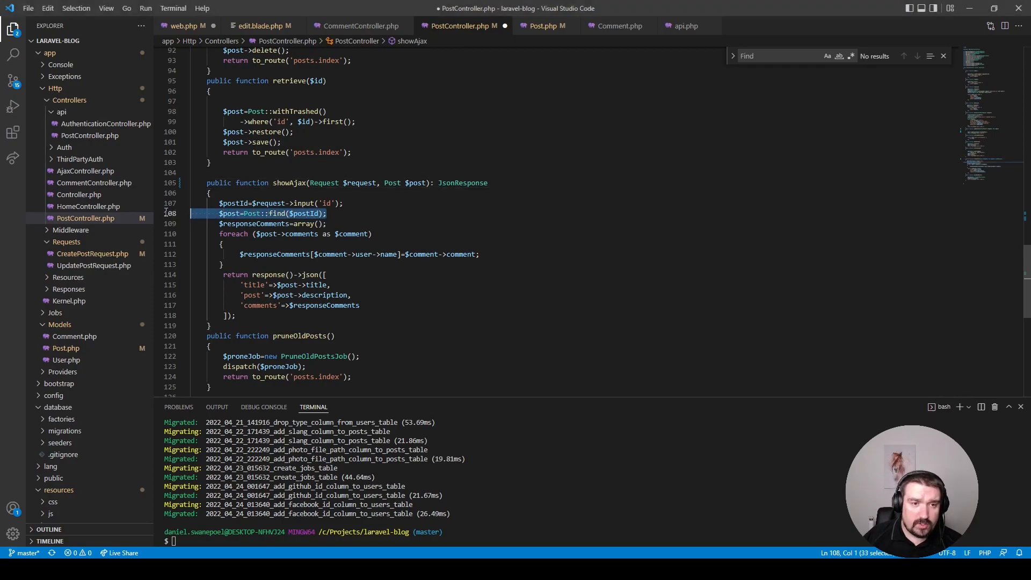
{"action": "key", "text": "Delete"}
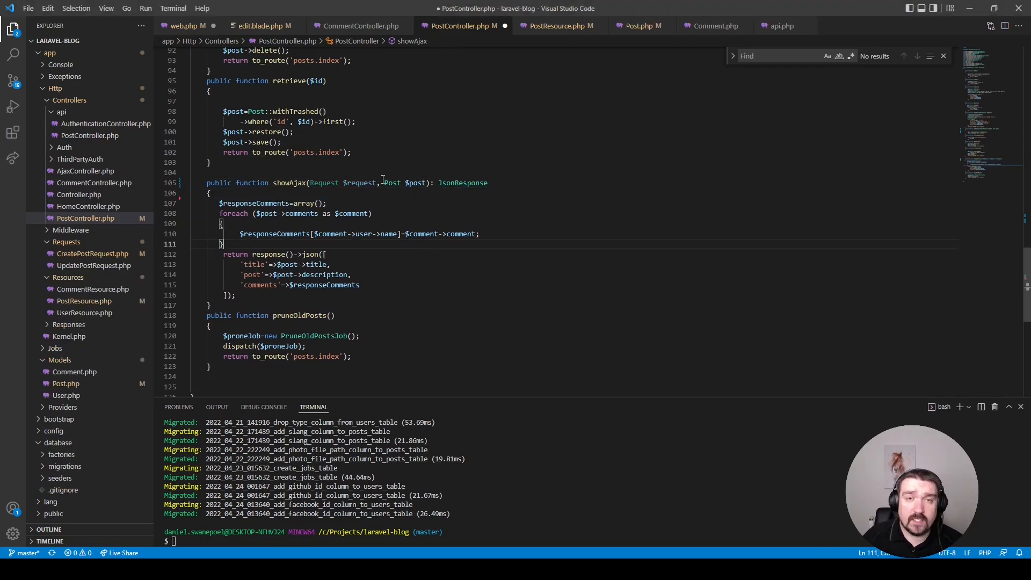
{"action": "left_click_drag", "start_coordinate": [227, 244], "coordinate": [219, 214]}
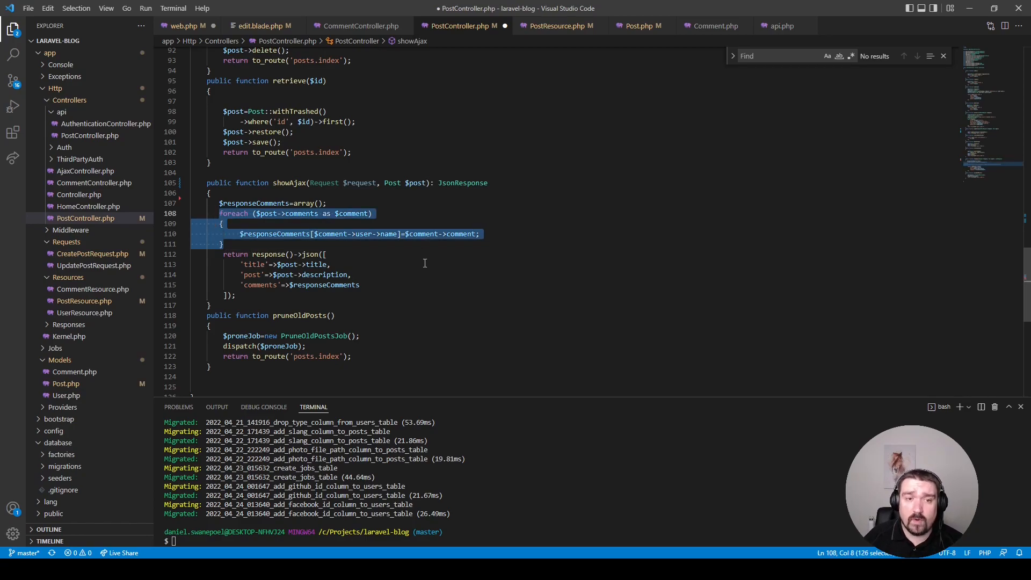
{"action": "left_click", "coordinate": [255, 297]}
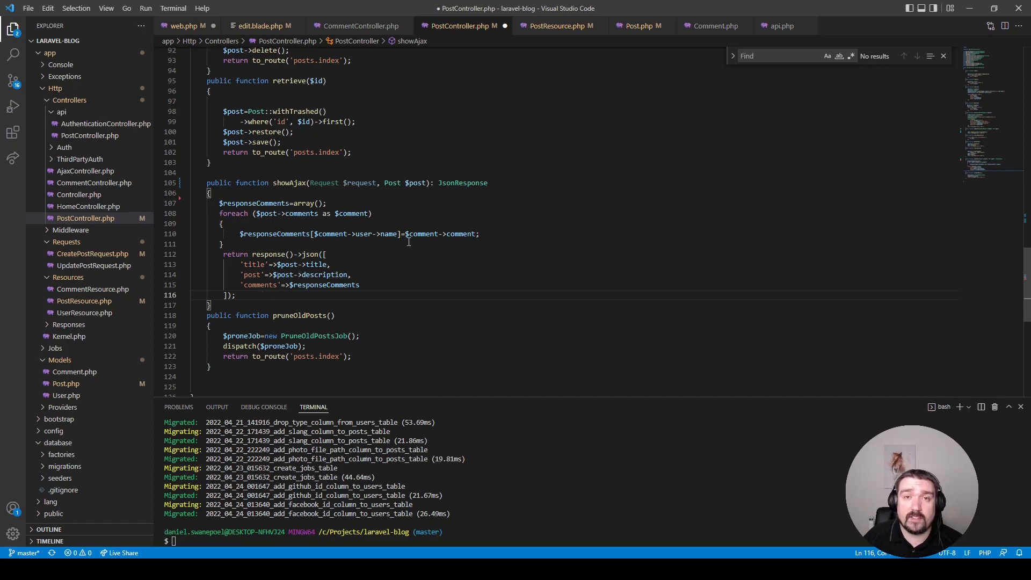
Step: Make showAjax take only Post $post and return a PostResource, then save PostController.php
{"action": "left_click_drag", "start_coordinate": [236, 296], "coordinate": [219, 204]}
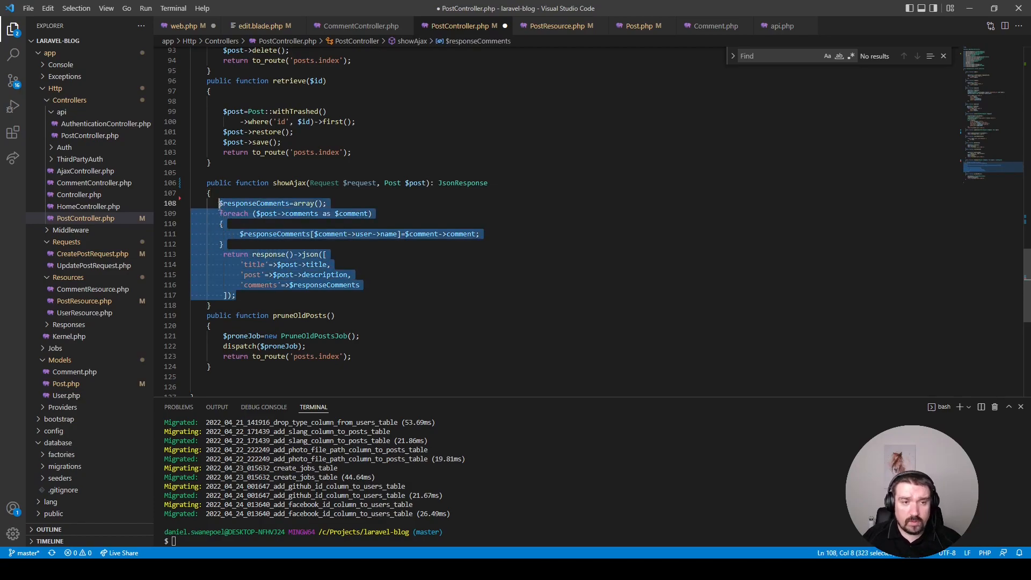
{"action": "key", "text": "Delete"}
{"action": "type", "text": "return new PostResource($post);"}
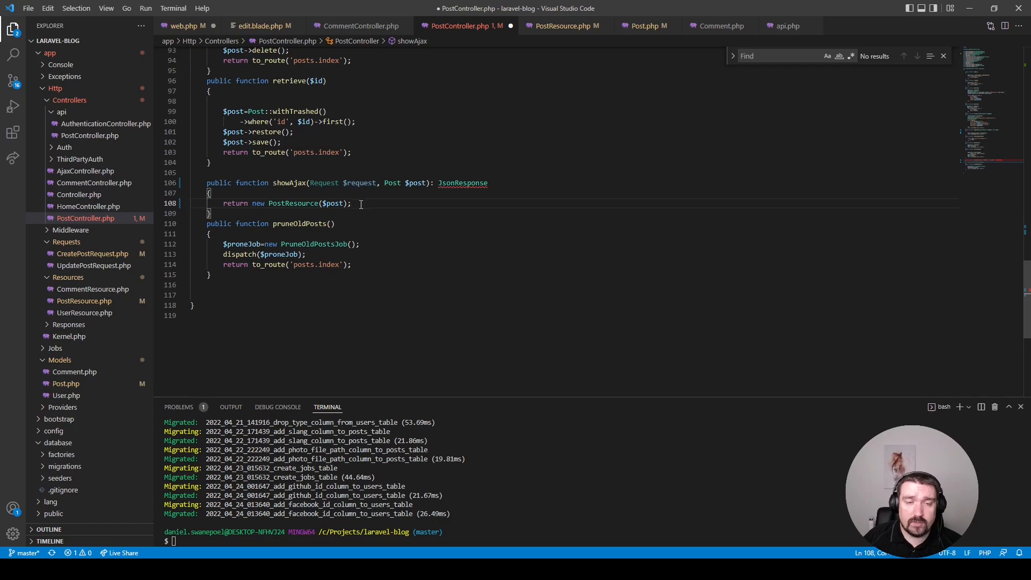
{"action": "double_click", "coordinate": [452, 184]}
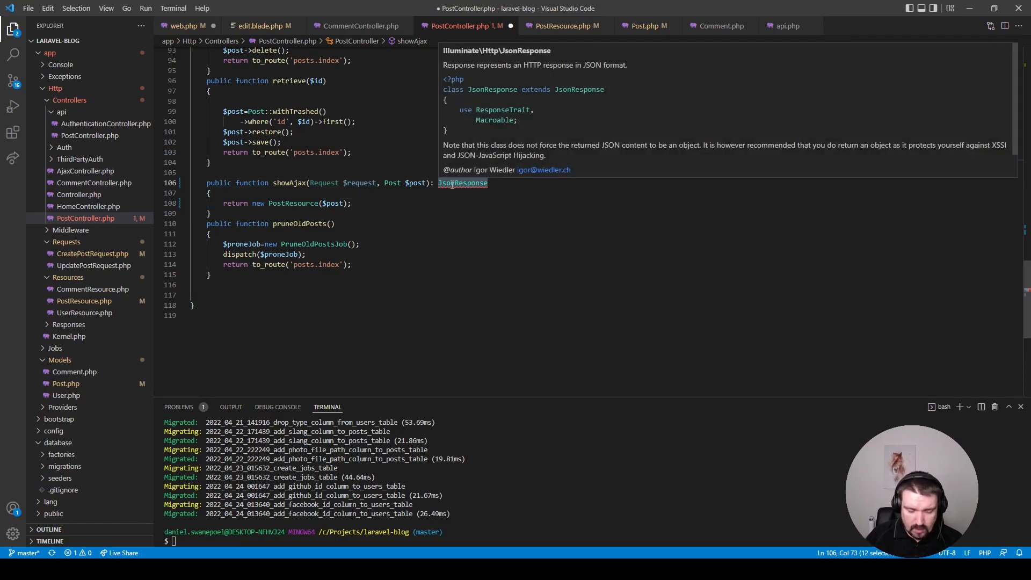
{"action": "type", "text": "postRe"}
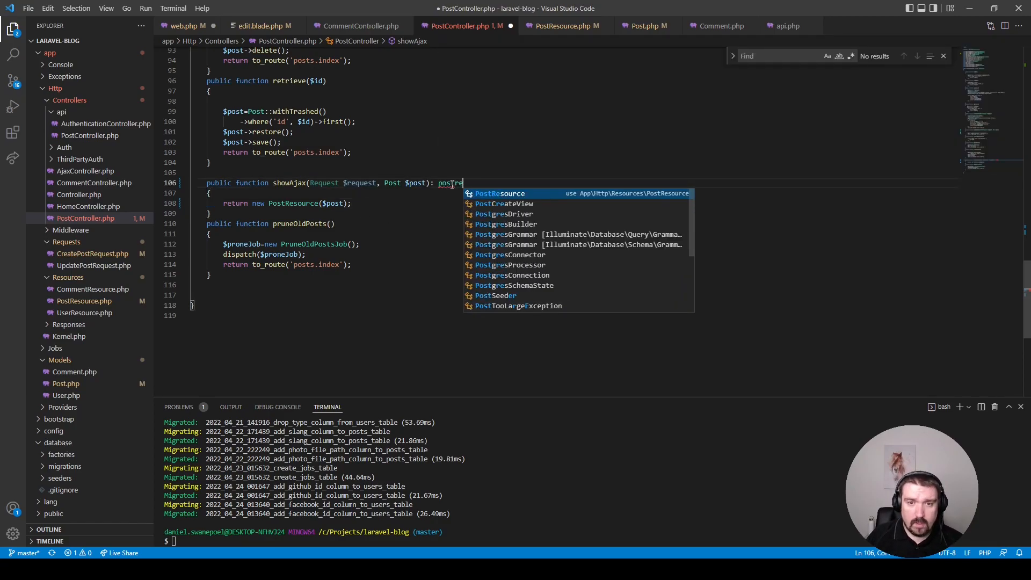
{"action": "key", "text": "Return"}
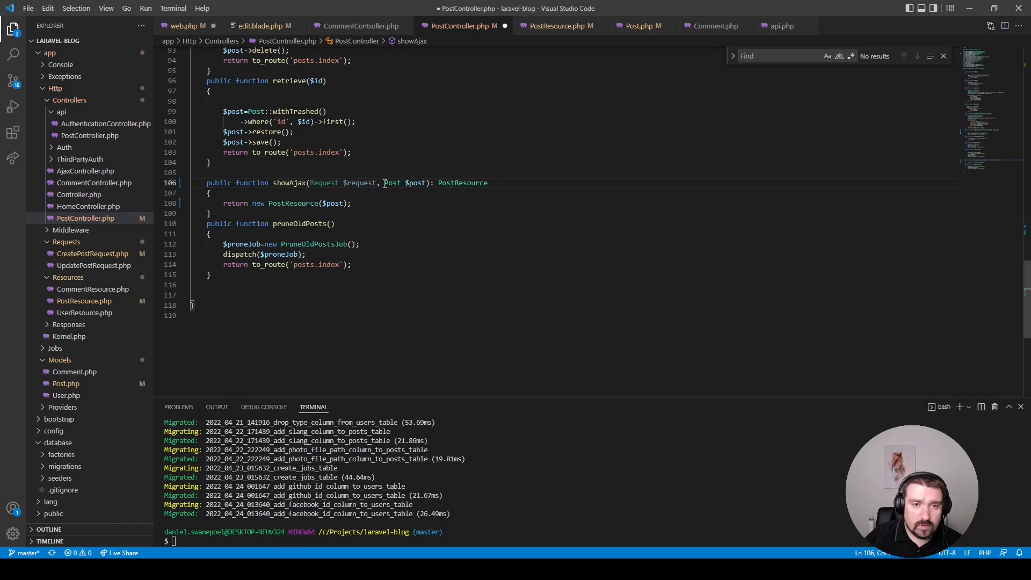
{"action": "left_click_drag", "start_coordinate": [385, 183], "coordinate": [310, 183]}
{"action": "key", "text": "BackSpace"}
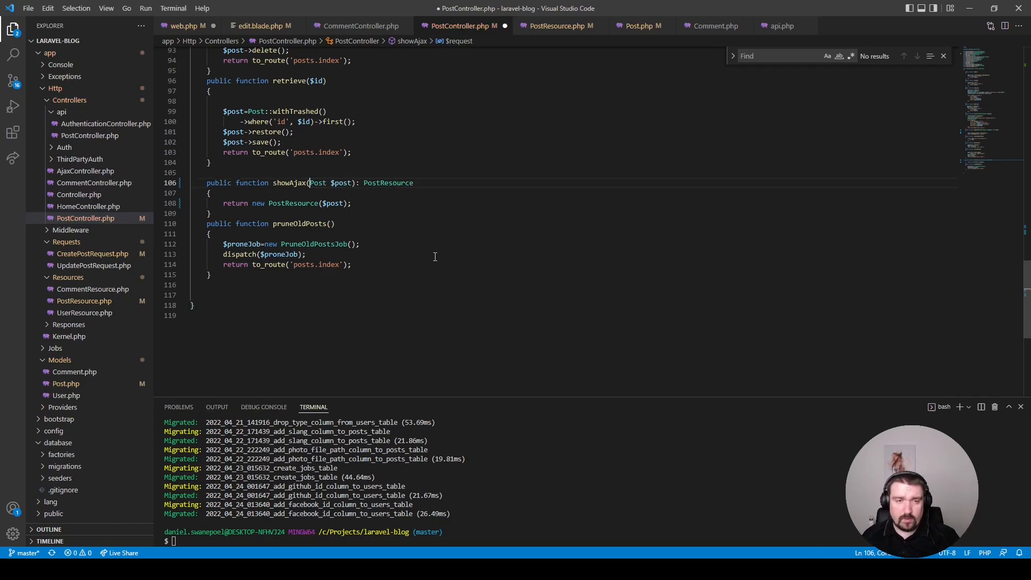
{"action": "key", "text": "ctrl+s"}
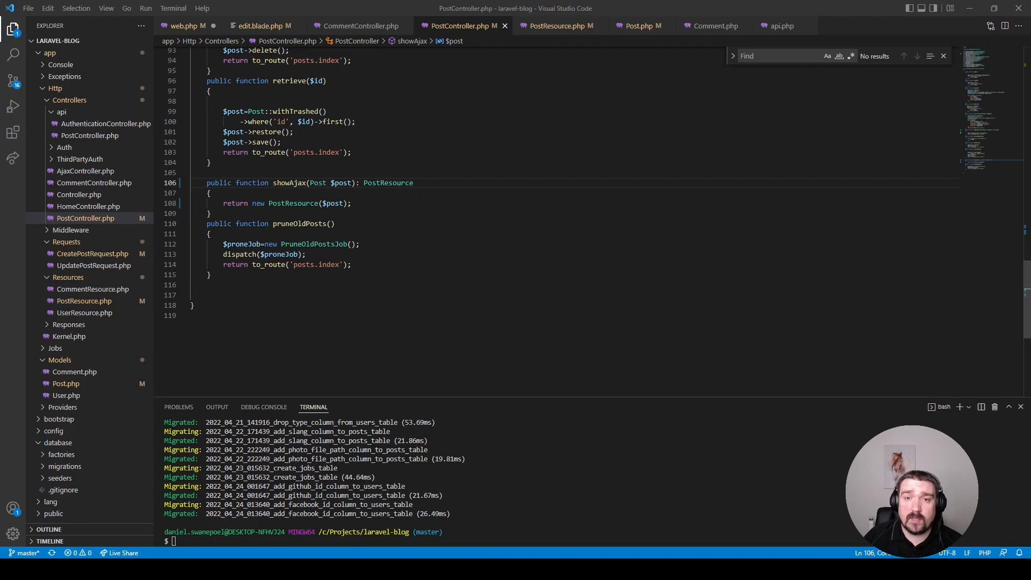
Step: Review PostResource's title, description and comments fields, then return to web.php
{"action": "left_click", "coordinate": [555, 26]}
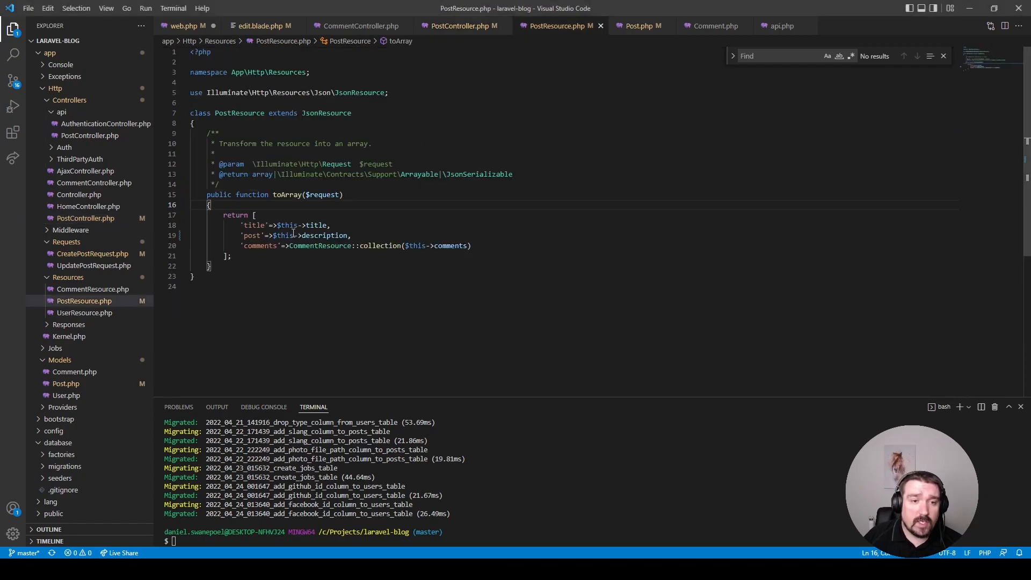
{"action": "mouse_move", "coordinate": [235, 224]}
{"action": "left_mouse_down"}
{"action": "mouse_move", "coordinate": [321, 225]}
{"action": "mouse_move", "coordinate": [239, 236]}
{"action": "mouse_move", "coordinate": [481, 247]}
{"action": "left_mouse_up"}
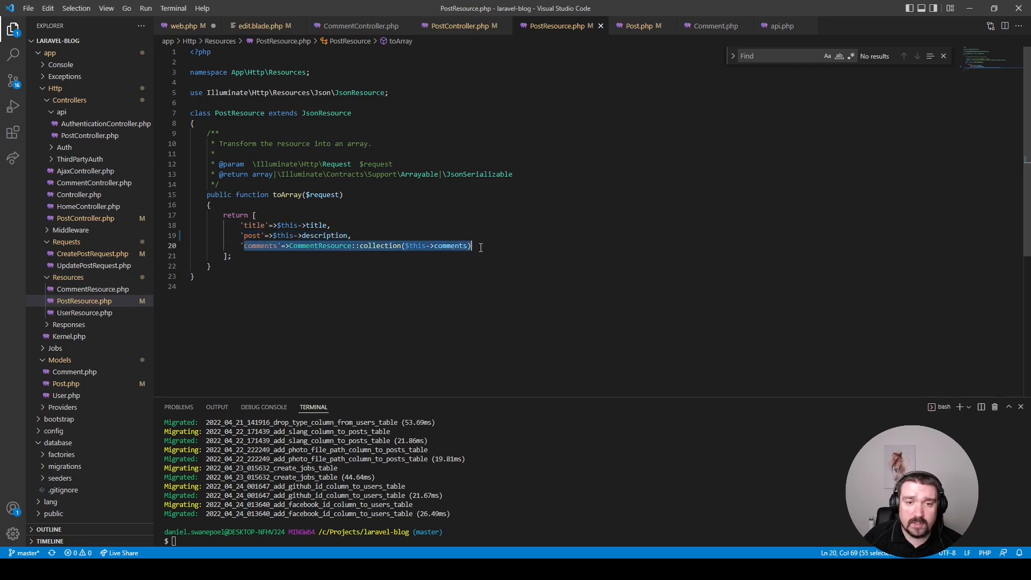
{"action": "key", "text": "Down"}
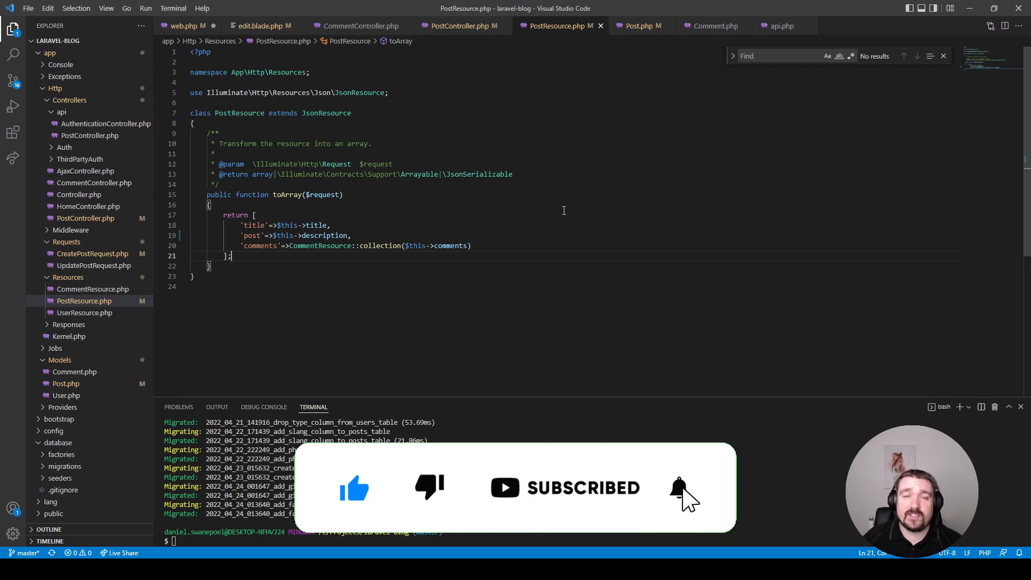
{"action": "key", "text": "ctrl+Tab"}
Step: Insert a Route::post('/posts/{post}/comments') line below the comments.create route
{"action": "key", "text": "Return"}
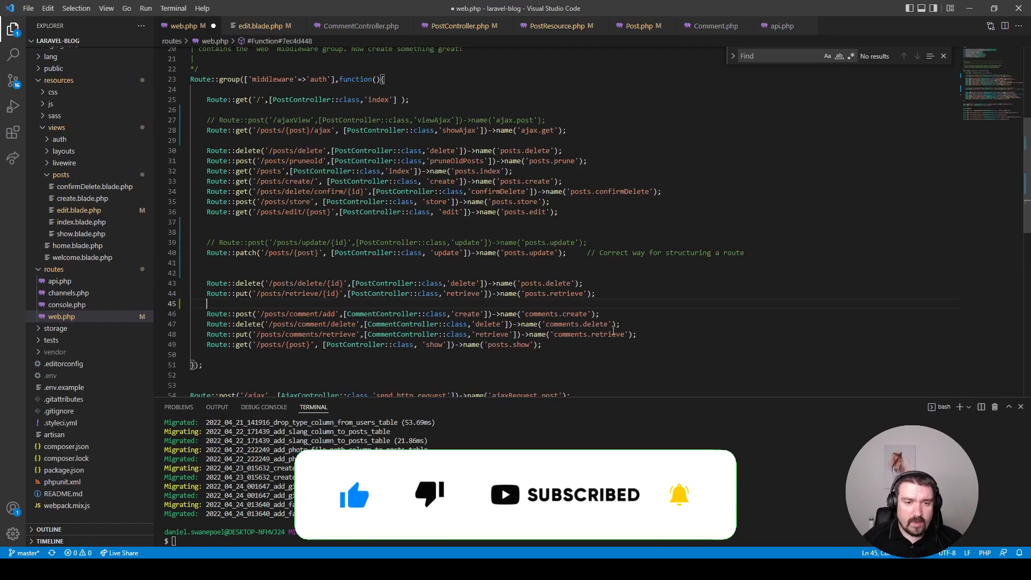
{"action": "left_click", "coordinate": [623, 315]}
{"action": "key", "text": "Return"}
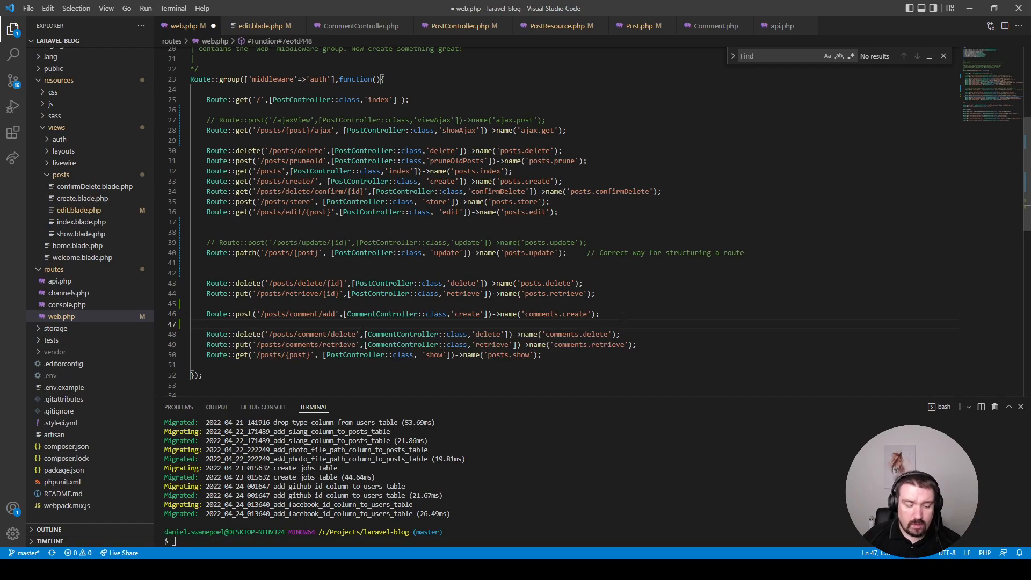
{"action": "left_click", "coordinate": [623, 316]}
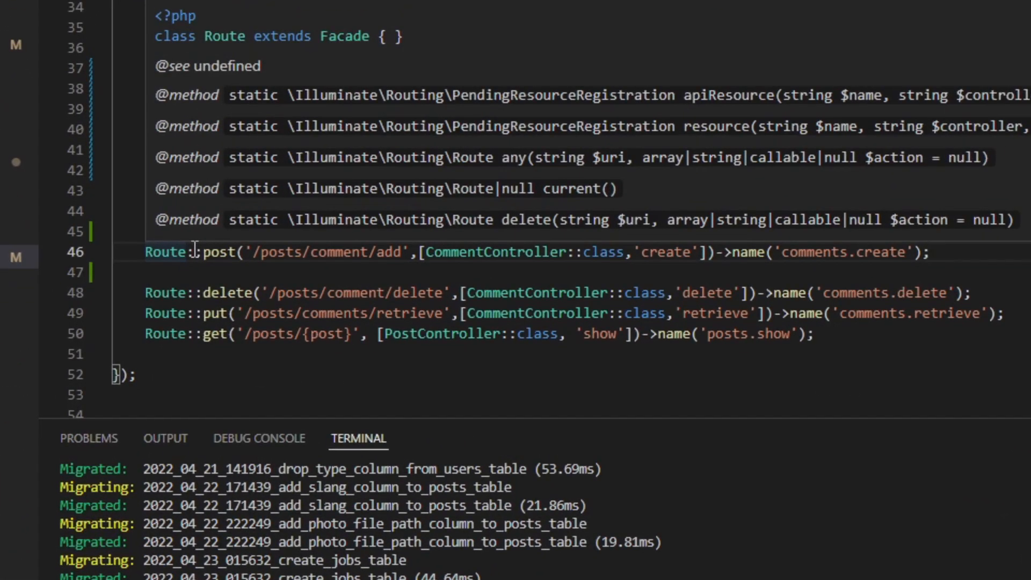
{"action": "type", "text": "Route::post('/posts/{post}/comments', [CommentController::class,'create'])->name('comments.create');"}
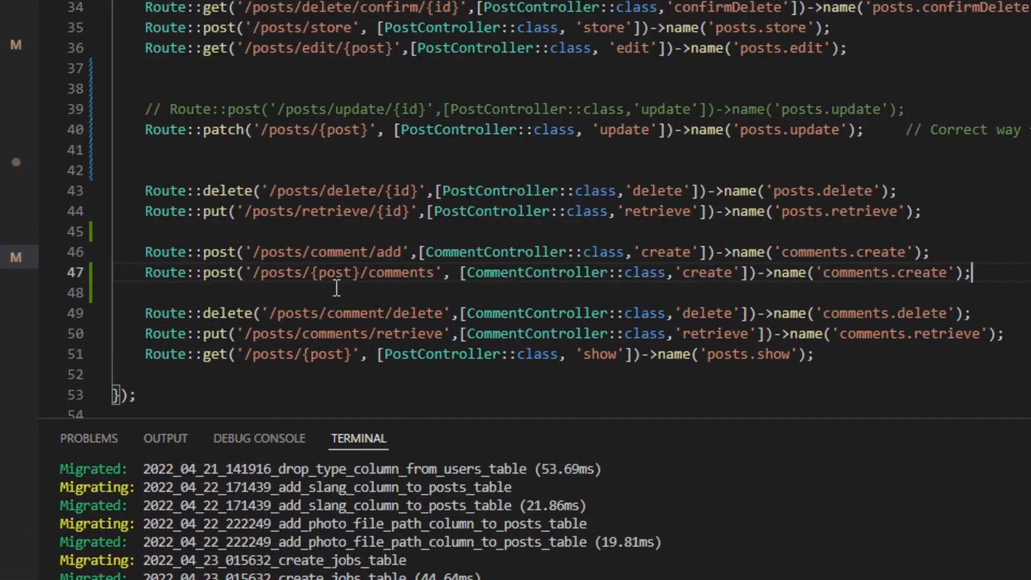
Step: Point the new route to store as comments.store and comment out the old comments.create route
{"action": "left_click", "coordinate": [321, 274]}
{"action": "double_click", "coordinate": [329, 274]}
{"action": "left_click_drag", "start_coordinate": [369, 274], "coordinate": [436, 274]}
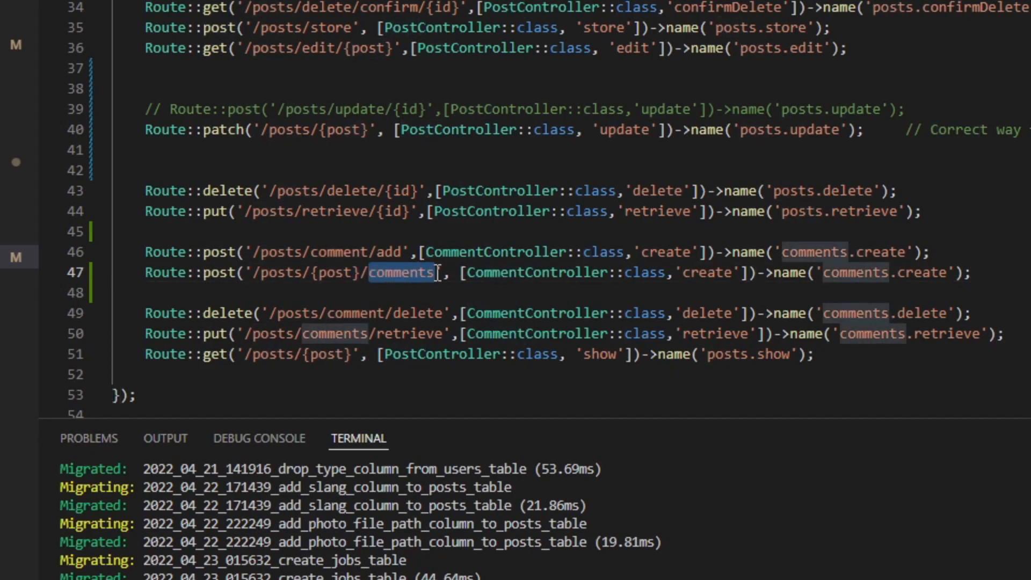
{"action": "double_click", "coordinate": [701, 275]}
{"action": "type", "text": "store"}
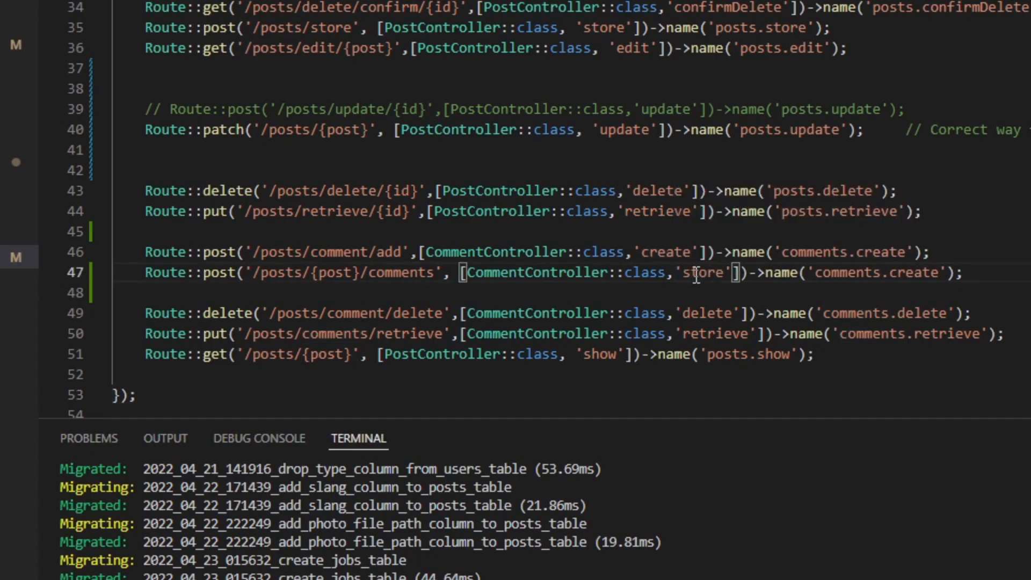
{"action": "double_click", "coordinate": [914, 274]}
{"action": "type", "text": "store"}
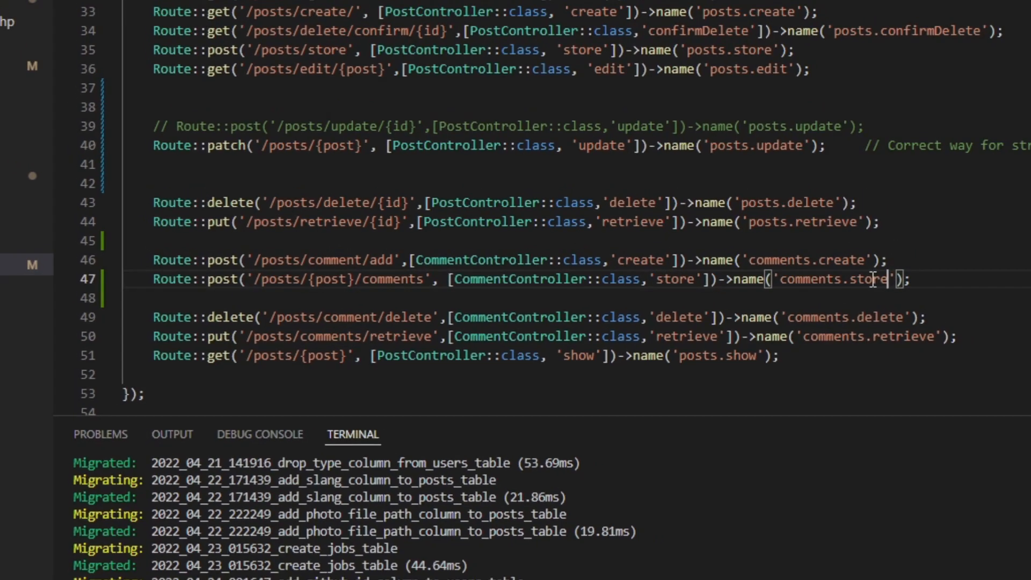
{"action": "key", "text": "ctrl+slash"}
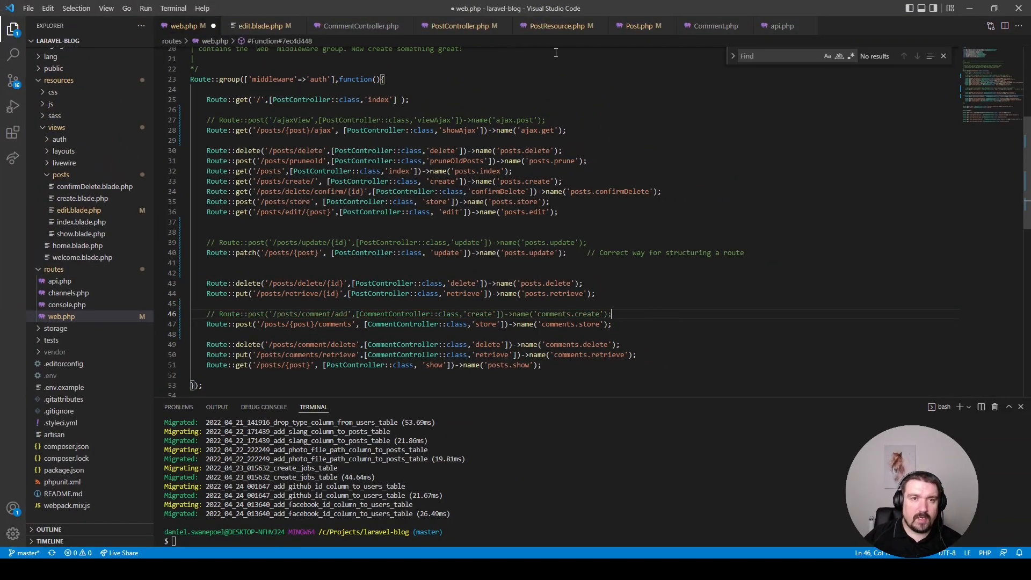
Step: Rename CommentController's create method to store taking Post $post
{"action": "left_click", "coordinate": [361, 26]}
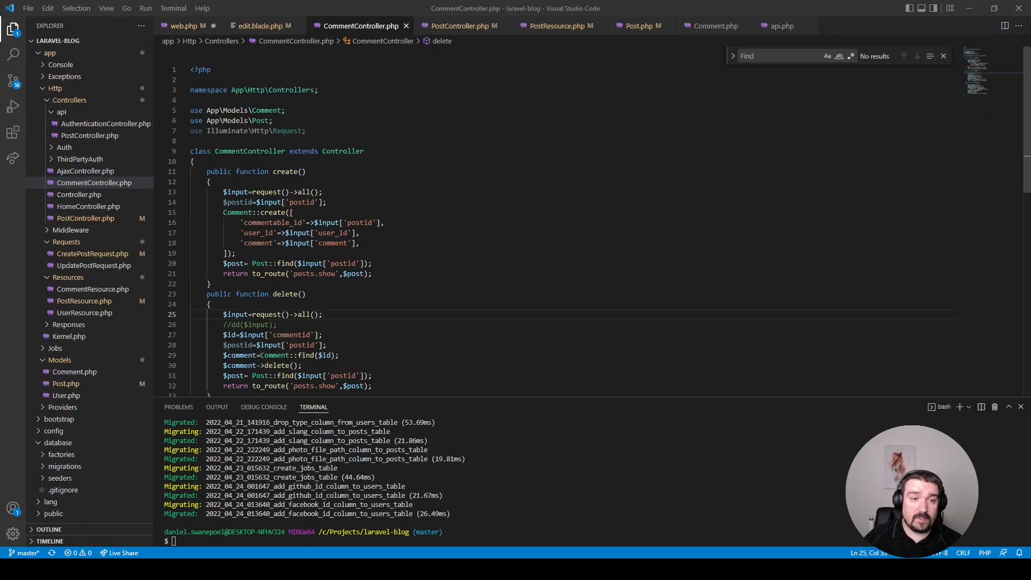
{"action": "double_click", "coordinate": [286, 170]}
{"action": "type", "text": "store"}
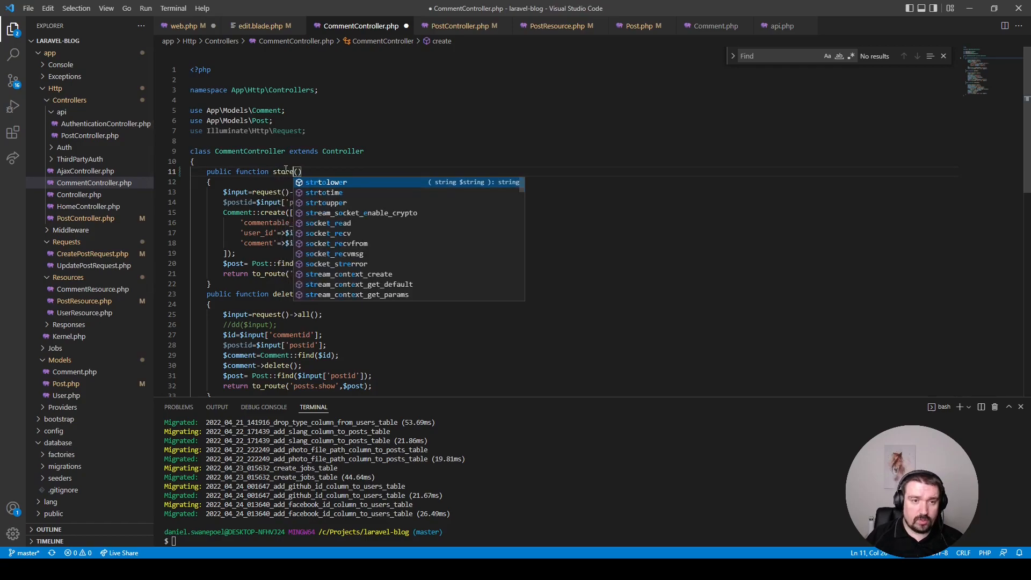
{"action": "key", "text": "Escape"}
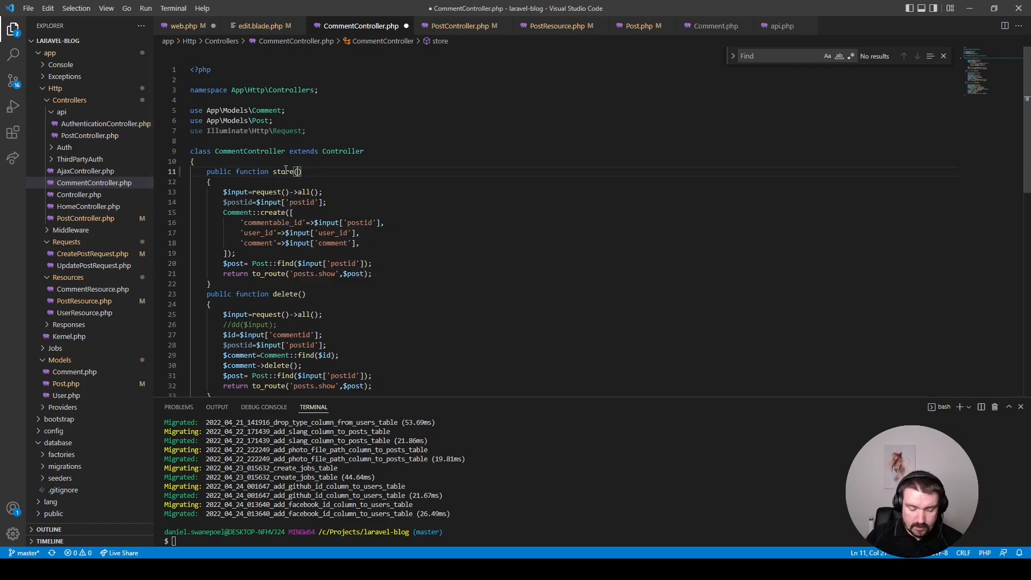
{"action": "type", "text": "Post"}
{"action": "key", "text": "Escape"}
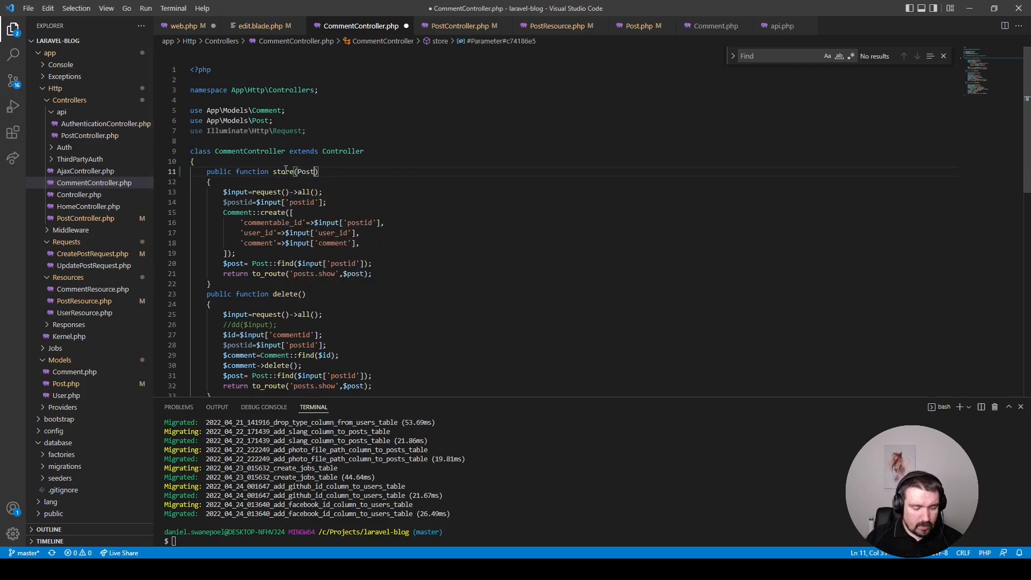
{"action": "type", "text": "$posn"}
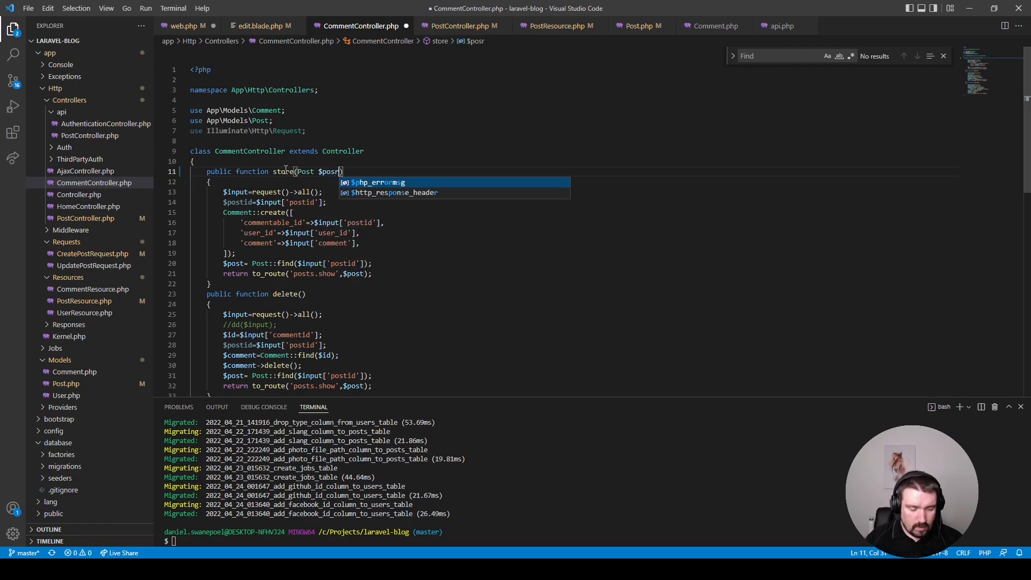
{"action": "key", "text": "BackSpace"}
{"action": "type", "text": "t"}
{"action": "key", "text": "Escape"}
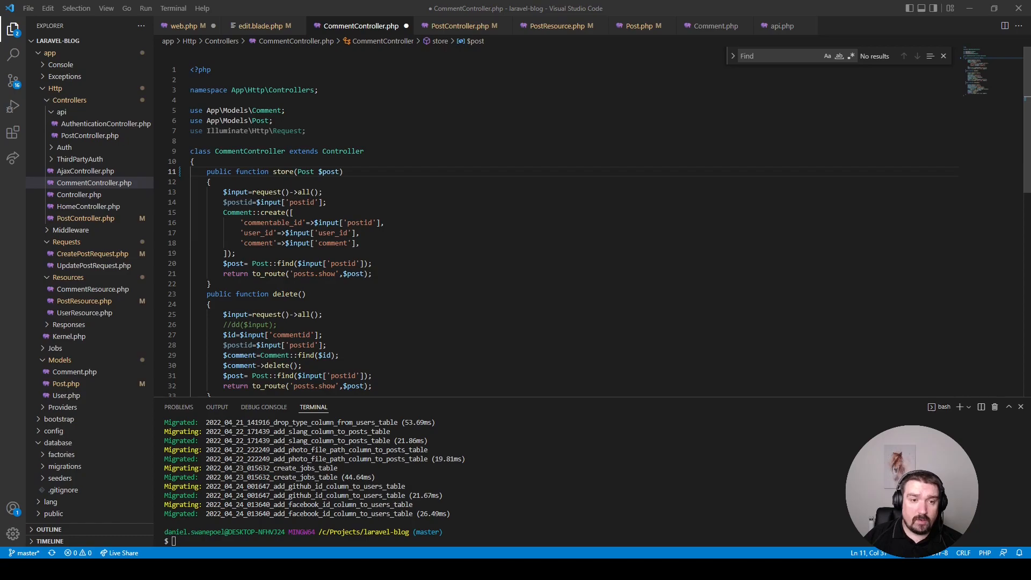
Step: Delete the $postid assignment and Post::find lookup from store
{"action": "left_click_drag", "start_coordinate": [327, 203], "coordinate": [154, 206]}
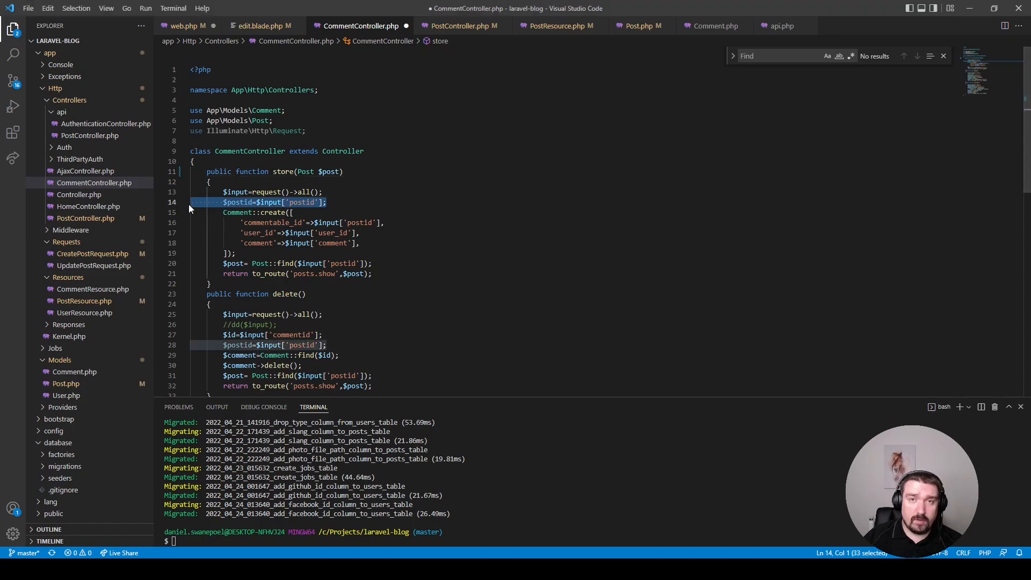
{"action": "left_click", "coordinate": [266, 191]}
{"action": "left_click", "coordinate": [237, 202]}
{"action": "left_click", "coordinate": [326, 202]}
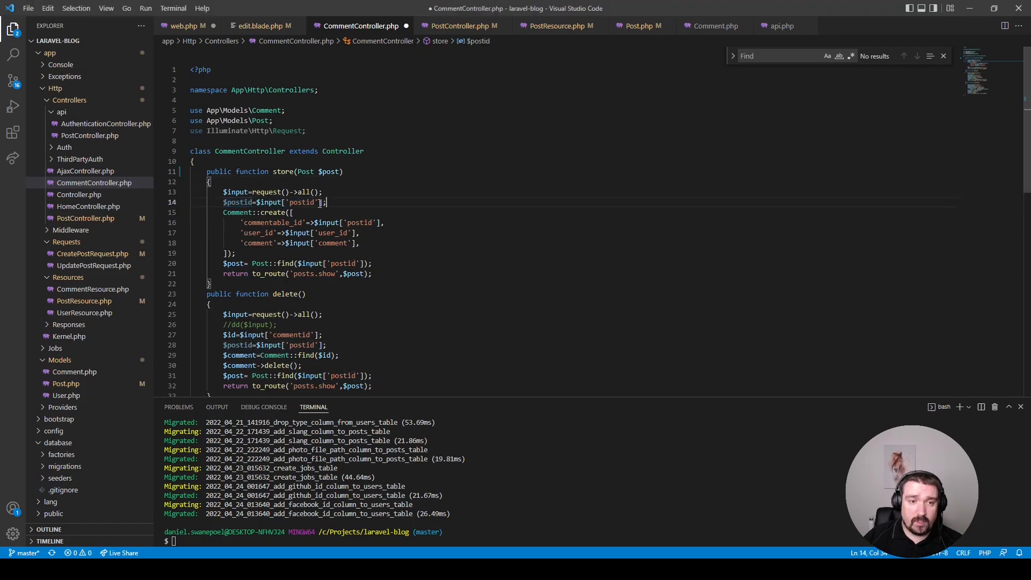
{"action": "left_click_drag", "start_coordinate": [327, 202], "coordinate": [182, 203]}
{"action": "key", "text": "BackSpace"}
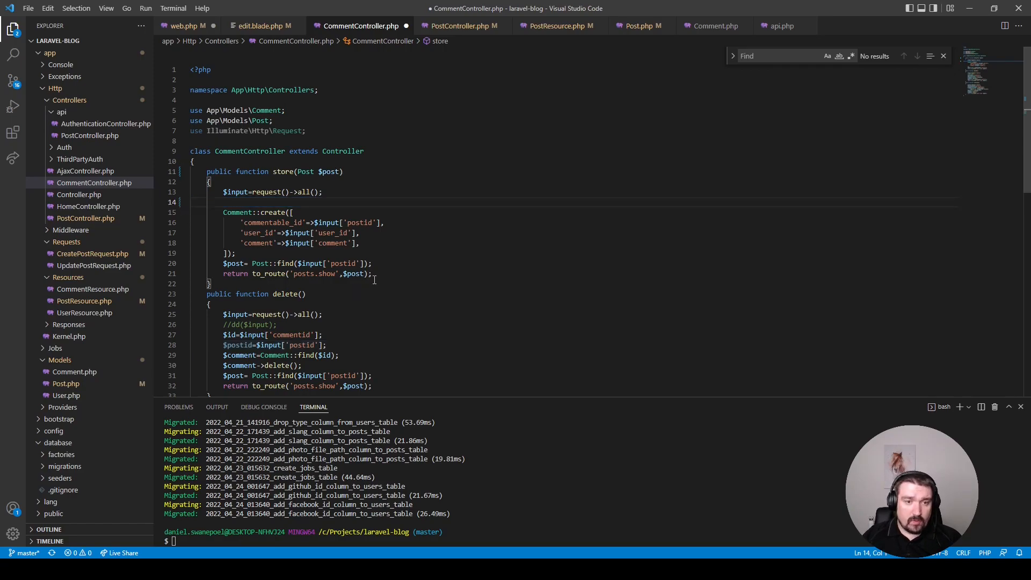
{"action": "left_click_drag", "start_coordinate": [375, 262], "coordinate": [173, 266]}
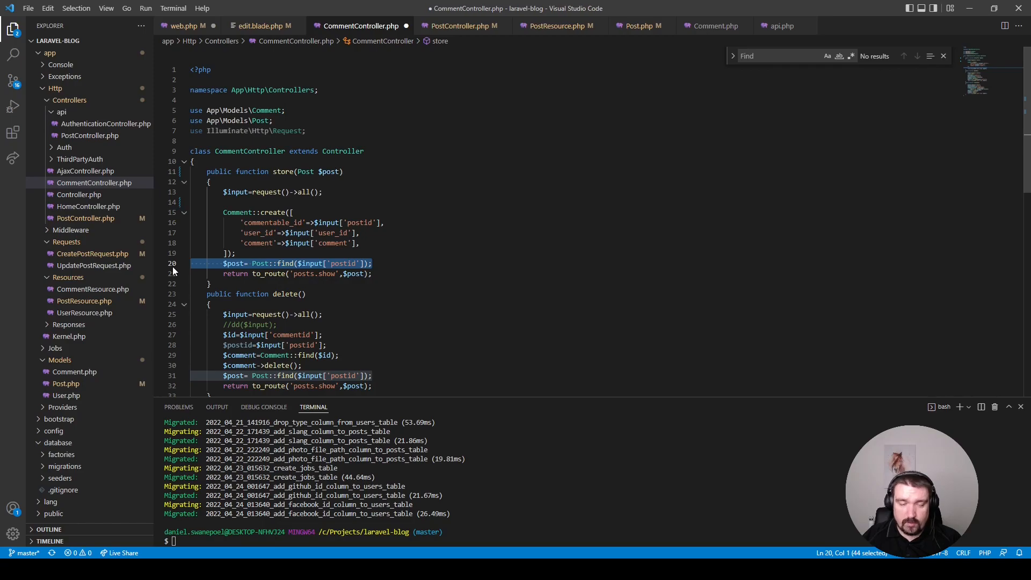
{"action": "key", "text": "BackSpace"}
{"action": "mouse_move", "coordinate": [236, 253]}
{"action": "left_mouse_down"}
{"action": "mouse_move", "coordinate": [197, 232]}
{"action": "mouse_move", "coordinate": [223, 214]}
{"action": "left_mouse_up"}
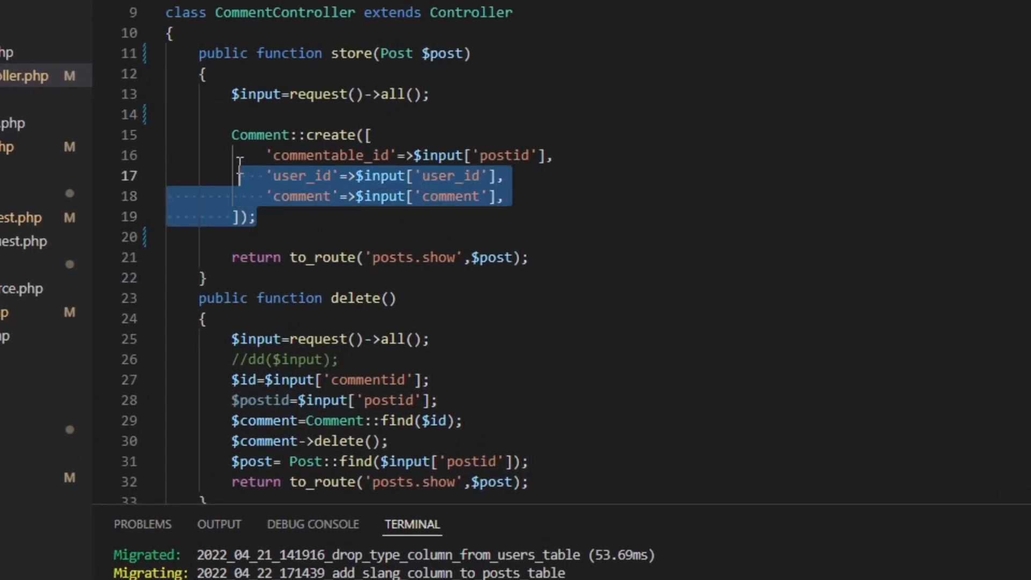
{"action": "left_click", "coordinate": [352, 173]}
Step: Write $post->comments()->create([...]) reusing the user_id and comment entries
{"action": "left_click_drag", "start_coordinate": [511, 196], "coordinate": [269, 153]}
{"action": "left_click", "coordinate": [304, 117]}
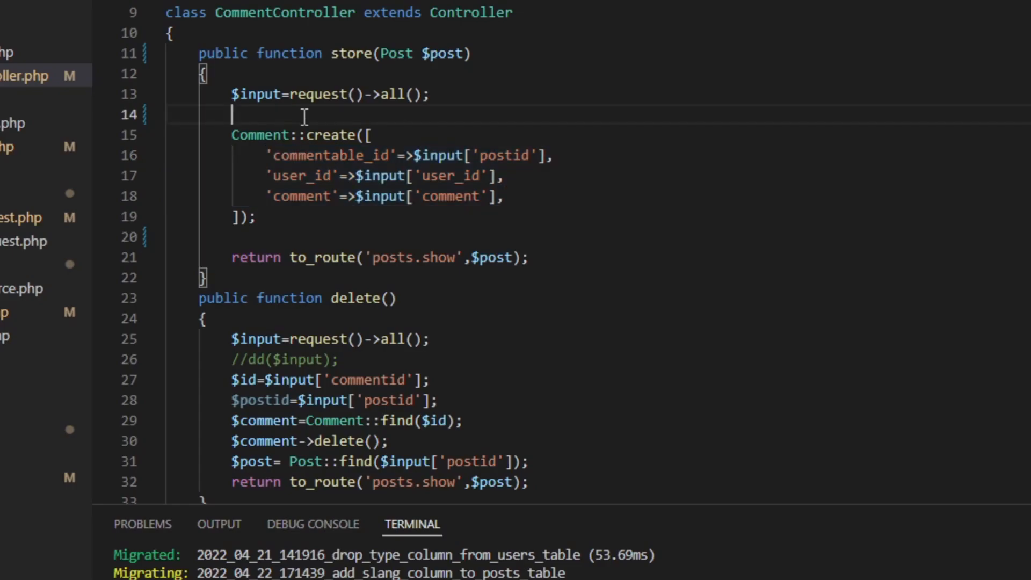
{"action": "type", "text": "$post"}
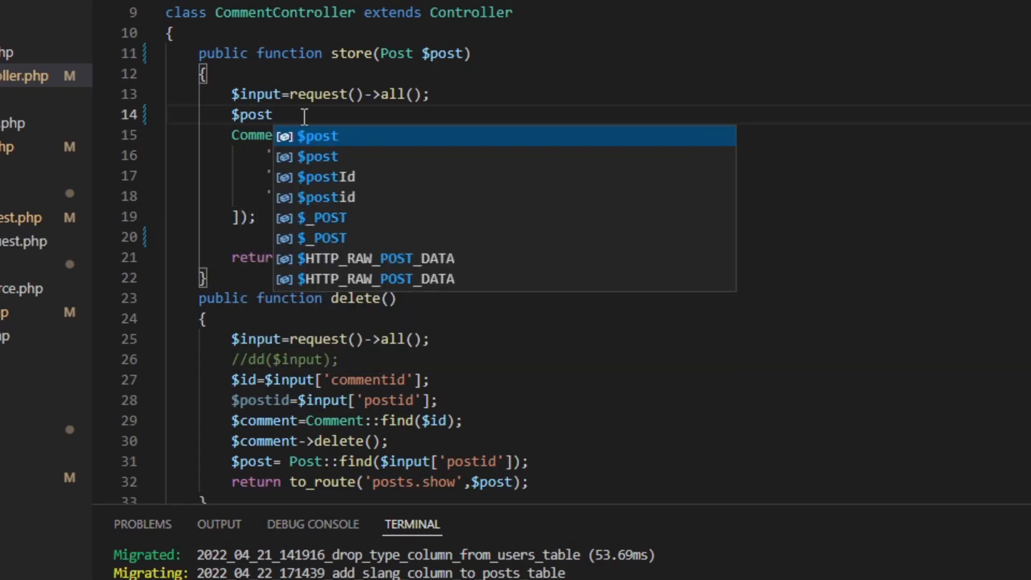
{"action": "type", "text": "->c"}
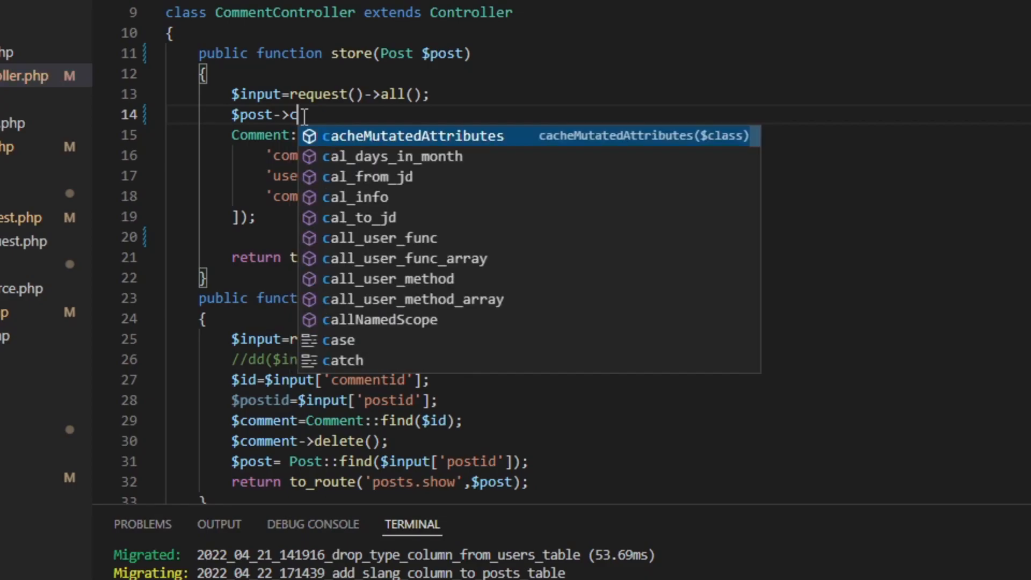
{"action": "type", "text": "om"}
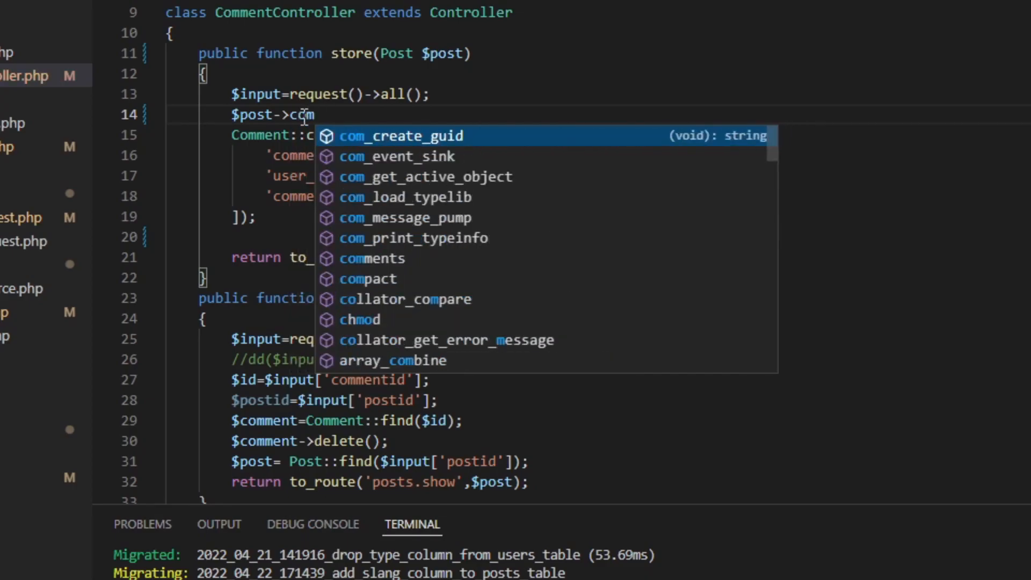
{"action": "type", "text": "ments()"}
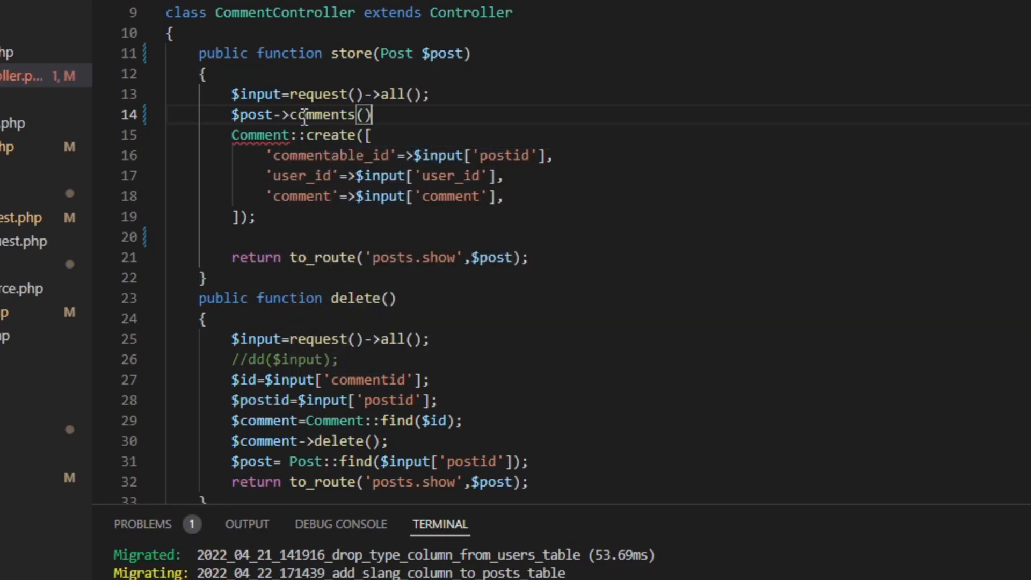
{"action": "type", "text": "->create"}
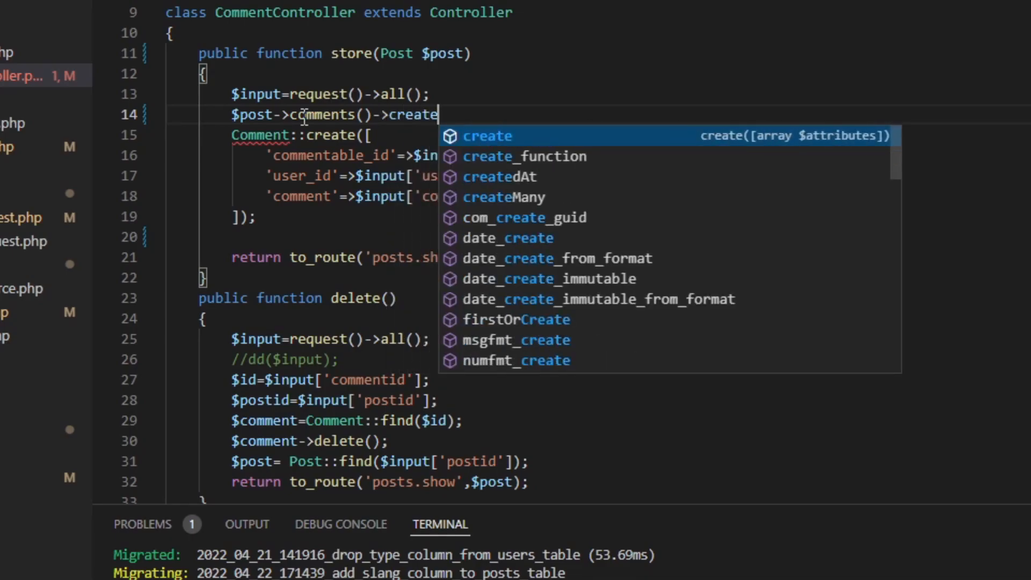
{"action": "type", "text": "("}
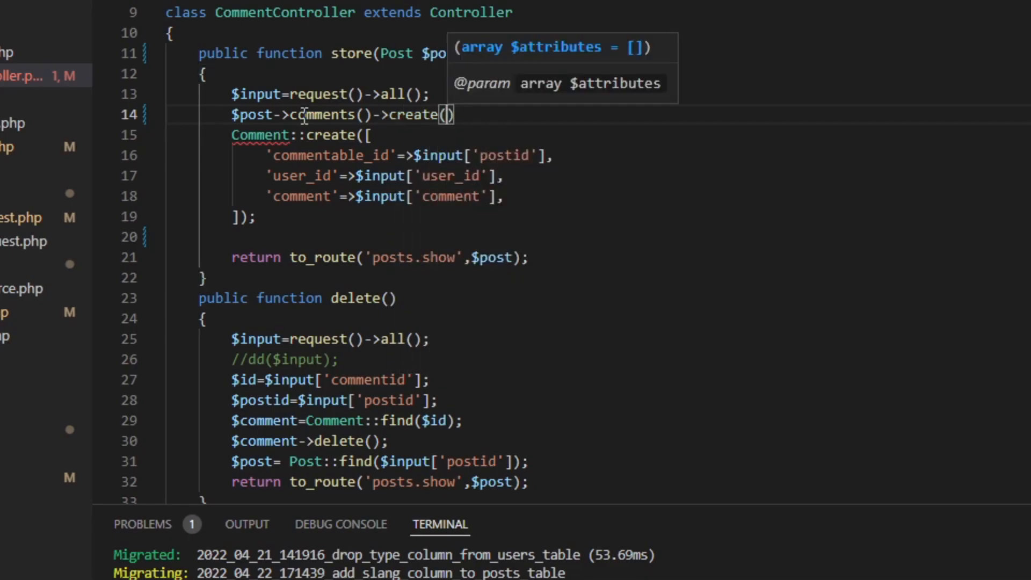
{"action": "left_click_drag", "start_coordinate": [504, 196], "coordinate": [268, 176]}
{"action": "key", "text": "ctrl+c"}
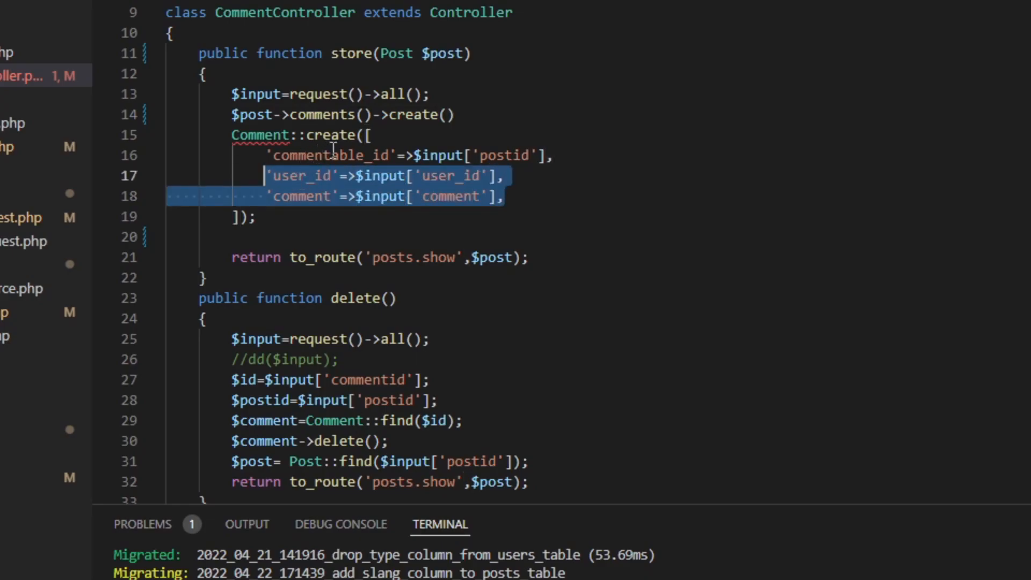
{"action": "left_click", "coordinate": [447, 114]}
{"action": "type", "text": "["}
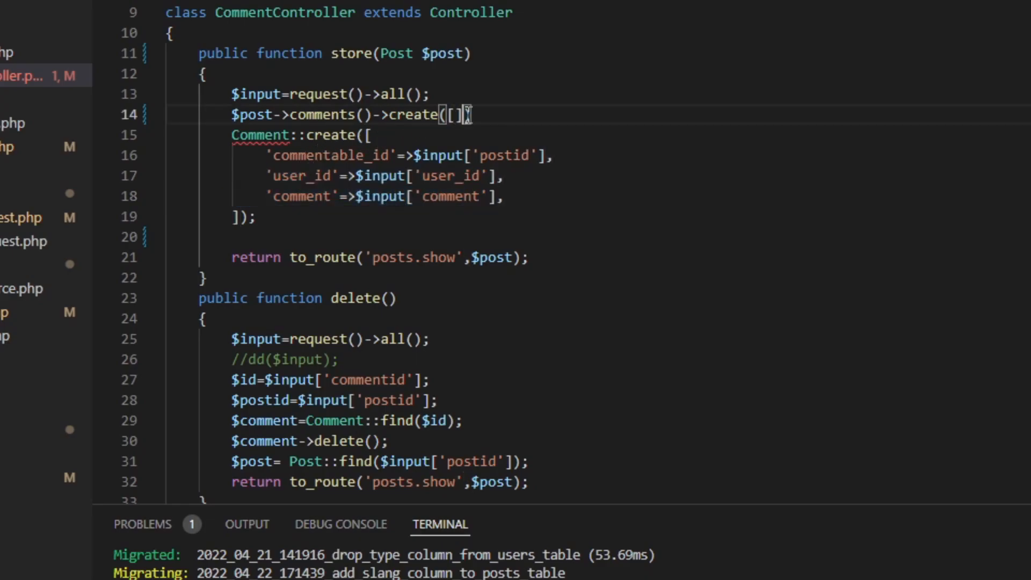
{"action": "key", "text": "Return"}
{"action": "key", "text": "ctrl+v"}
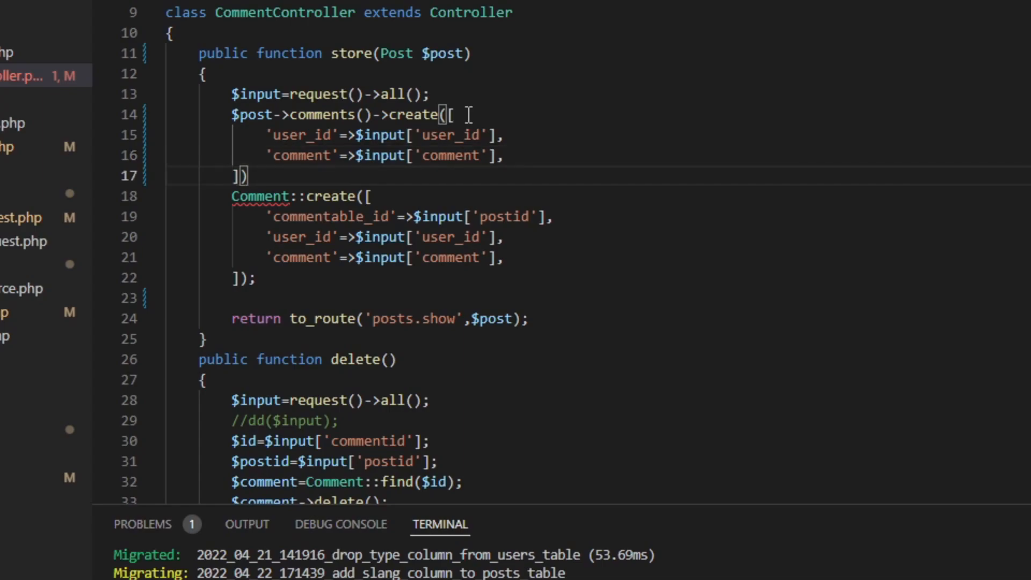
{"action": "type", "text": ";"}
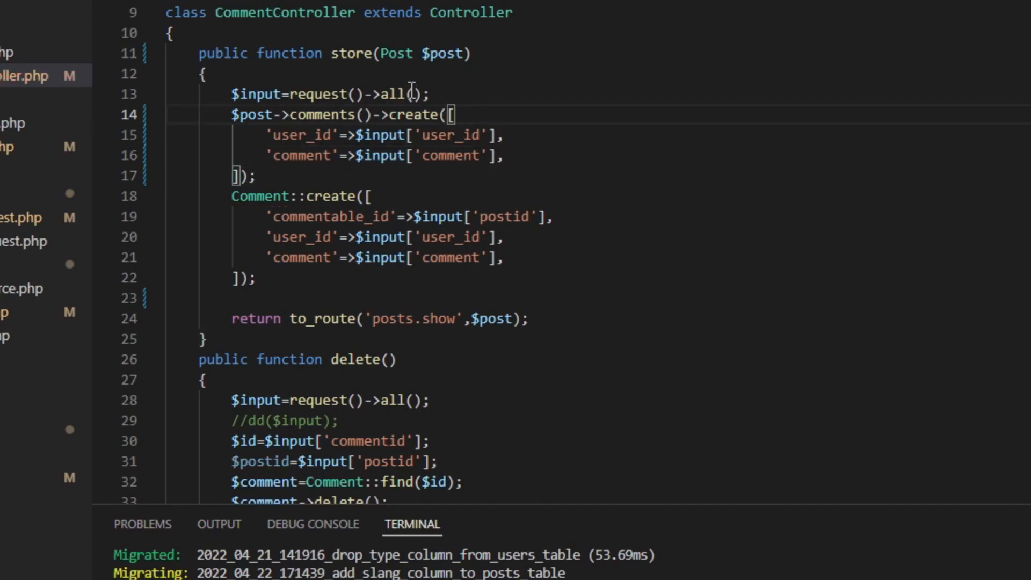
Step: Replace the $input values with request()->user_id and request()->comment
{"action": "left_click_drag", "start_coordinate": [426, 94], "coordinate": [225, 94]}
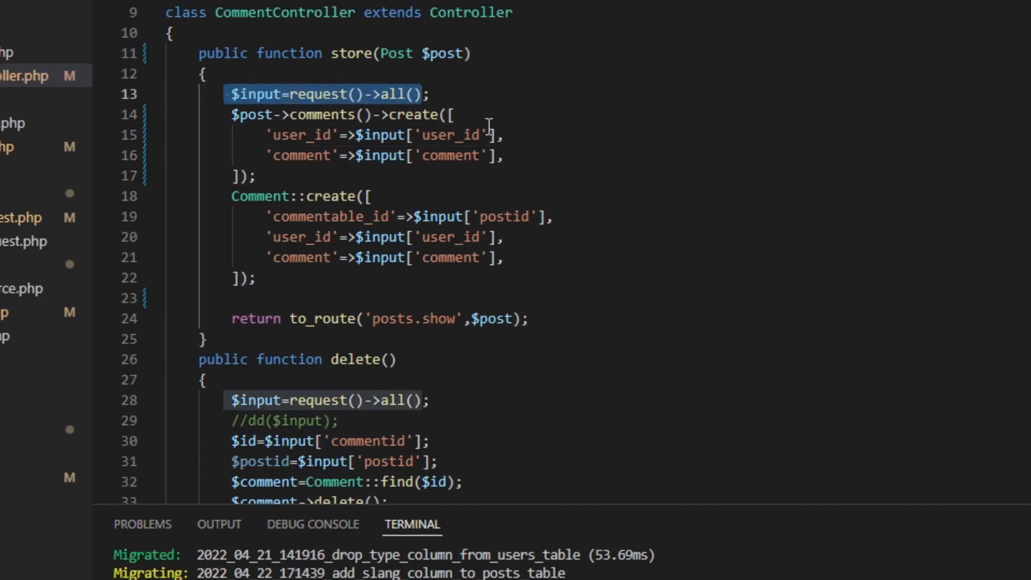
{"action": "left_click_drag", "start_coordinate": [496, 135], "coordinate": [353, 135]}
{"action": "type", "text": "request()"}
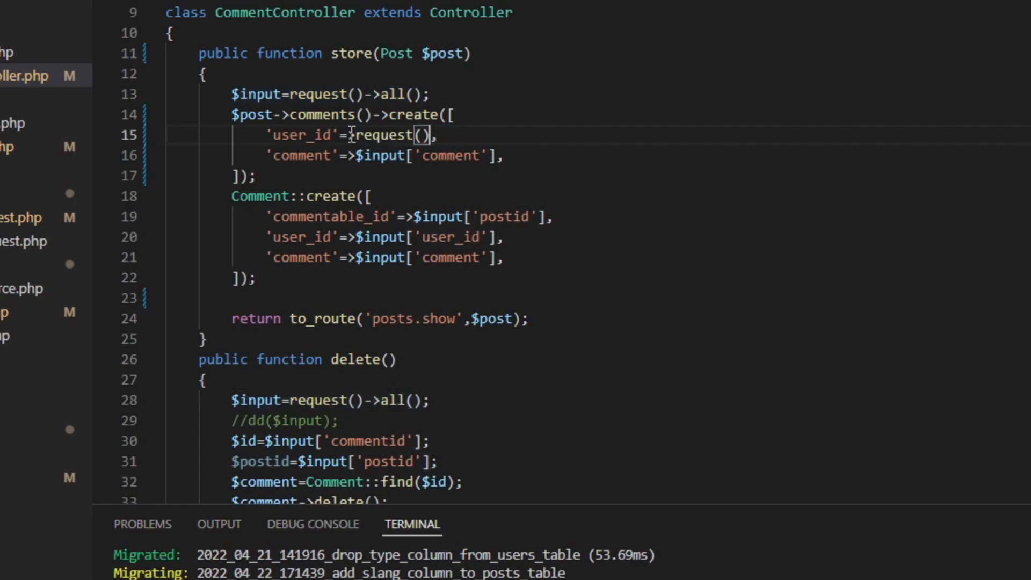
{"action": "type", "text": "->"}
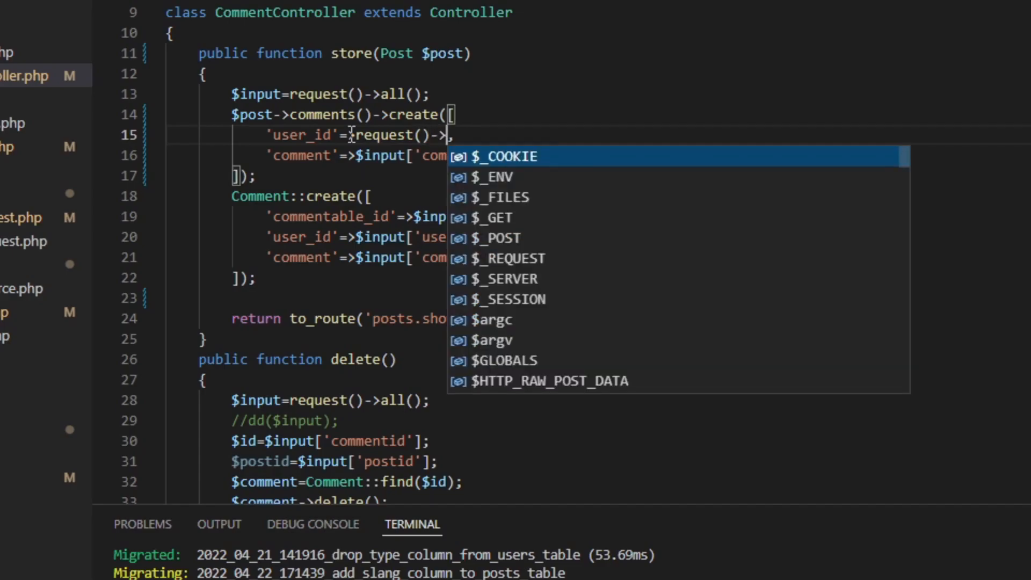
{"action": "type", "text": "user_id"}
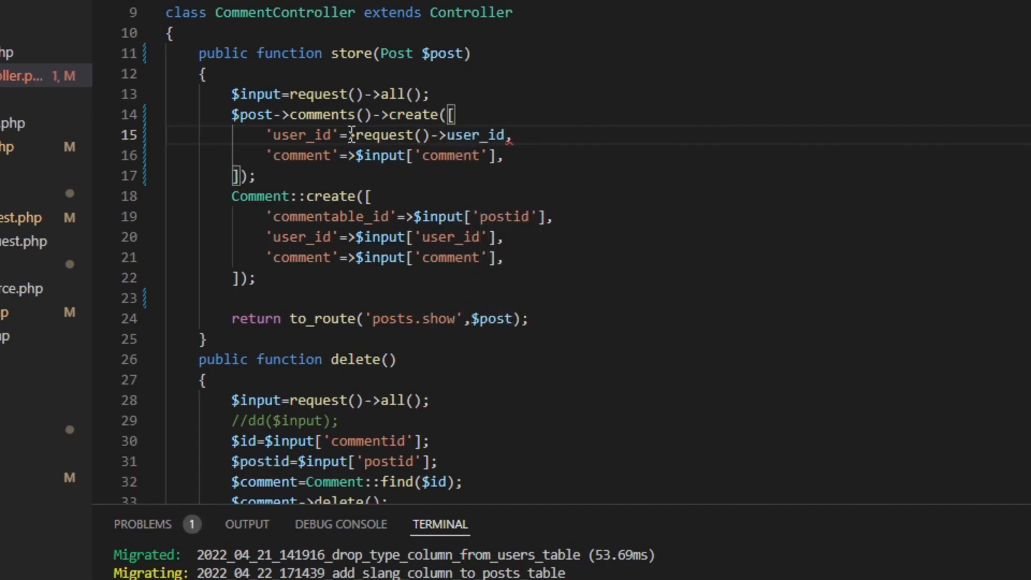
{"action": "key", "text": "Down"}
{"action": "key", "text": "Left"}
{"action": "key", "text": "ctrl+shift+Left"}
{"action": "key", "text": "ctrl+shift+Left"}
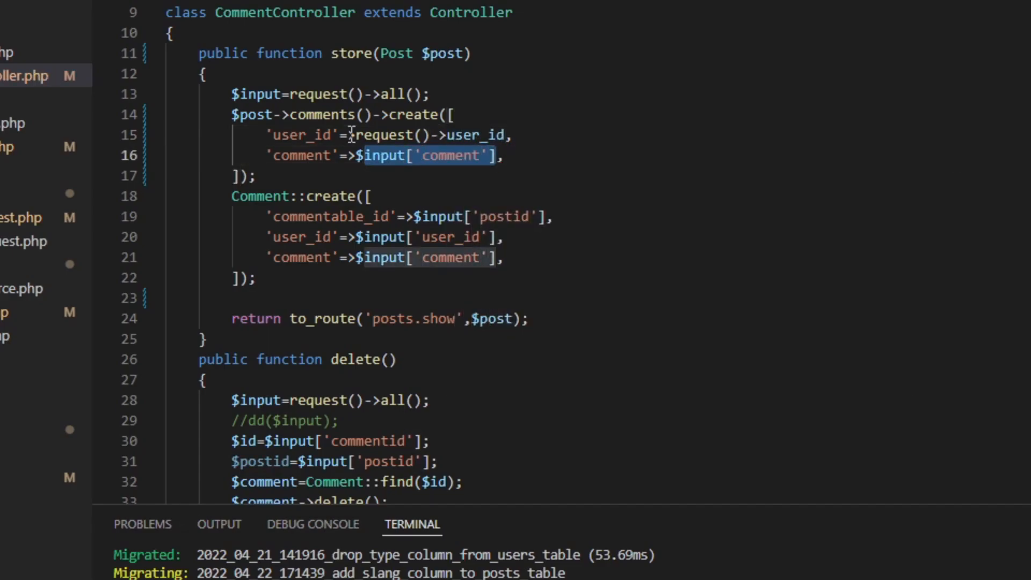
{"action": "key", "text": "BackSpace"}
{"action": "type", "text": "request()->"}
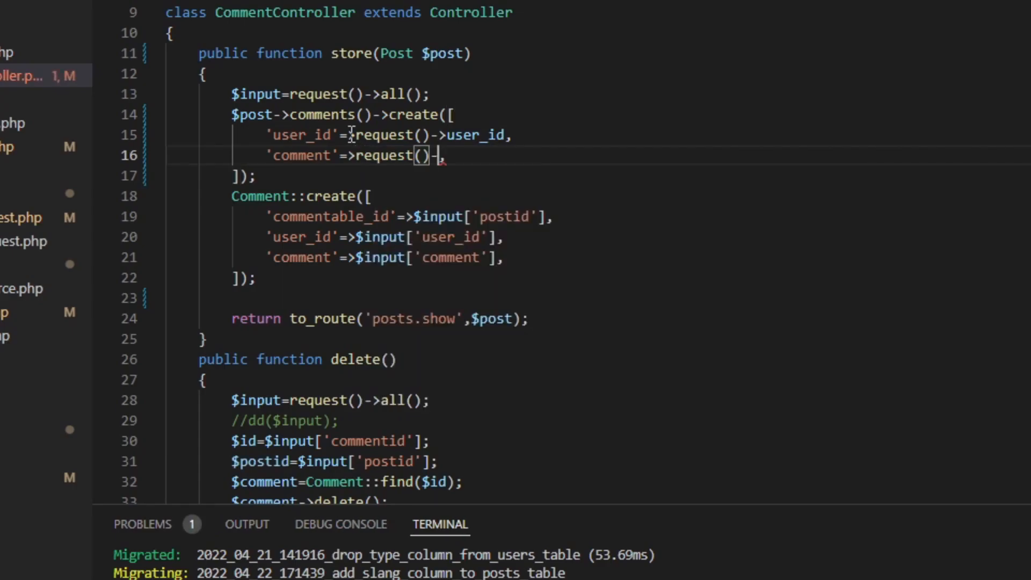
{"action": "type", "text": "comment"}
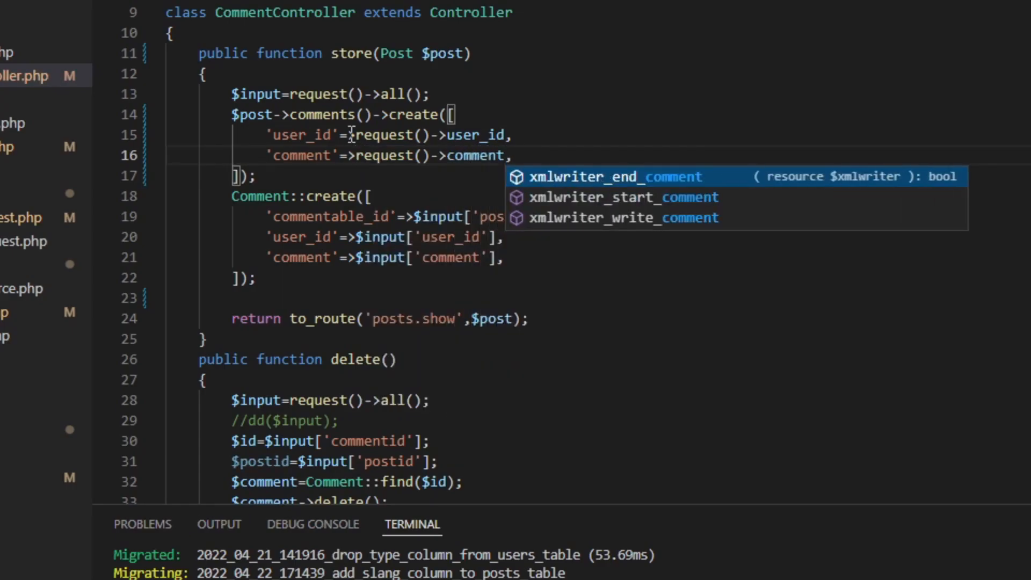
Step: Remove the $input line and old Comment::create block from store and save
{"action": "left_click", "coordinate": [239, 218]}
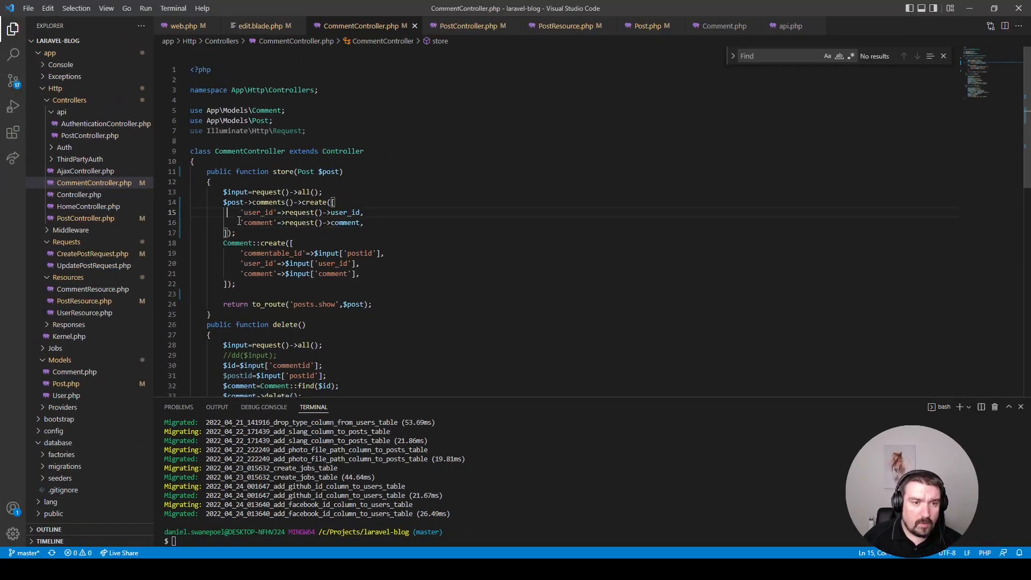
{"action": "left_click_drag", "start_coordinate": [328, 193], "coordinate": [168, 197]}
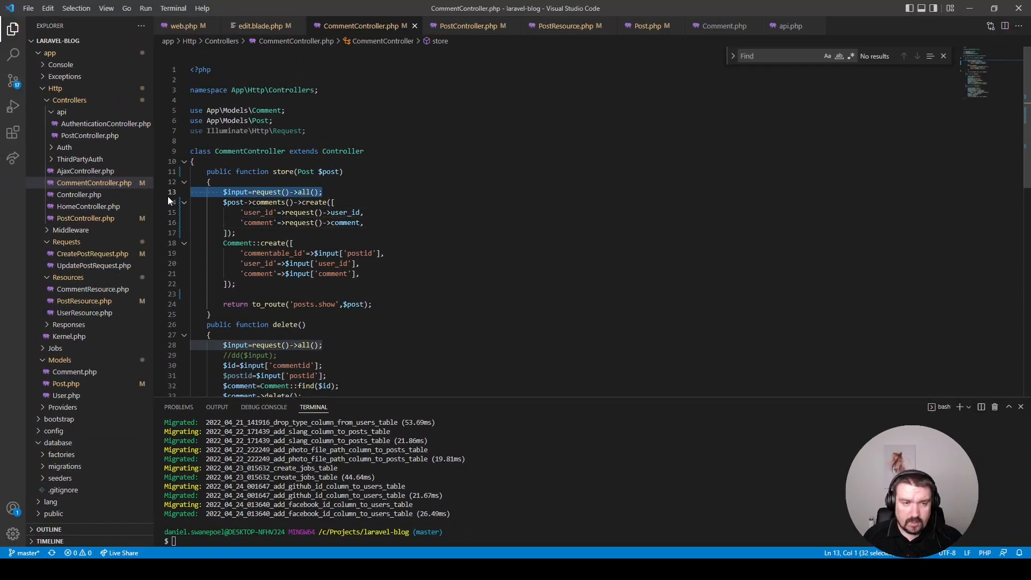
{"action": "key", "text": "BackSpace"}
{"action": "key", "text": "BackSpace"}
{"action": "left_click_drag", "start_coordinate": [236, 274], "coordinate": [173, 236]}
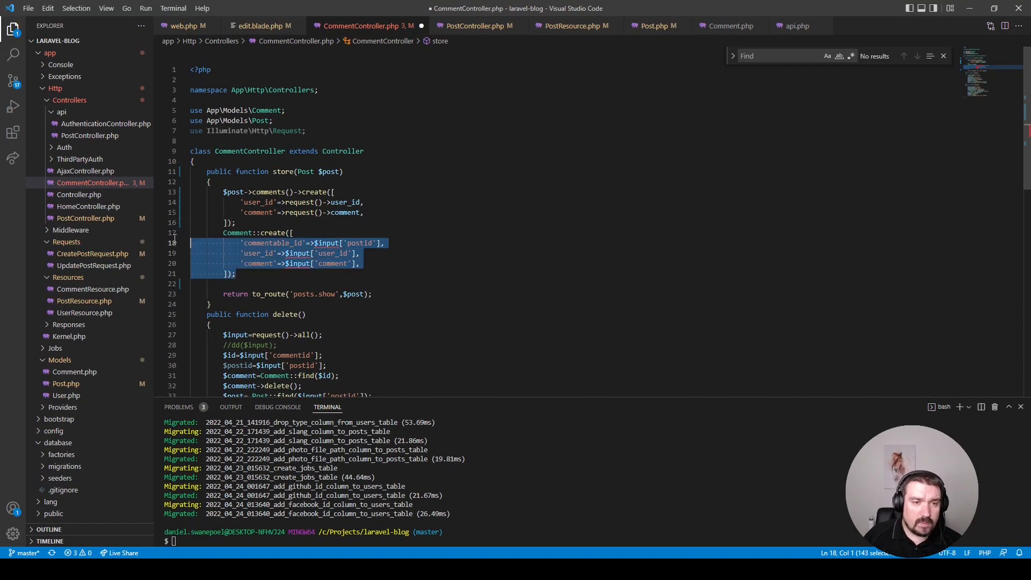
{"action": "key", "text": "BackSpace"}
{"action": "key", "text": "BackSpace"}
{"action": "key", "text": "ctrl+s"}
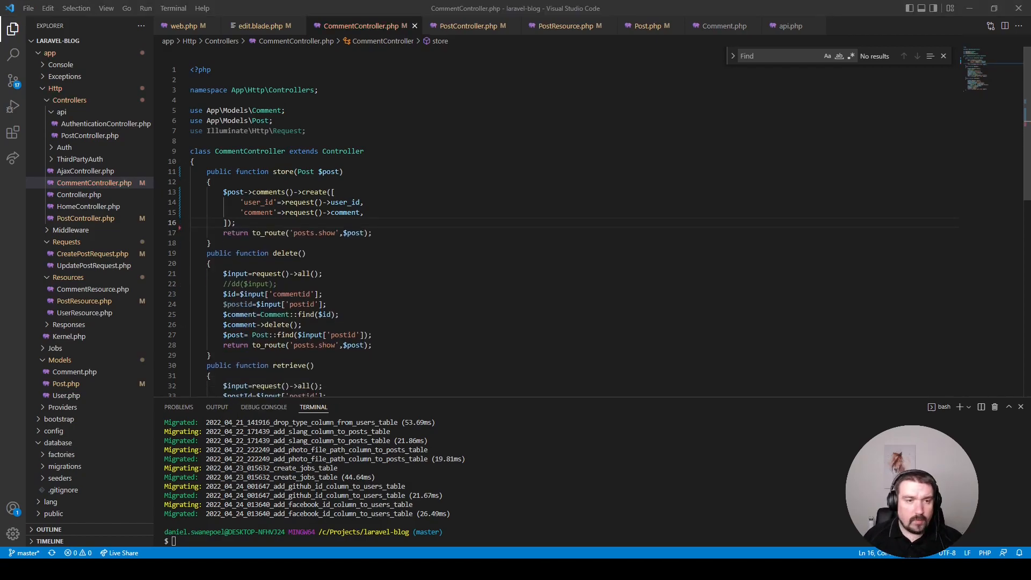
Step: Add spaces around the user_id and comment arrows and save the controller
{"action": "key", "text": "Return"}
{"action": "left_click", "coordinate": [279, 202]}
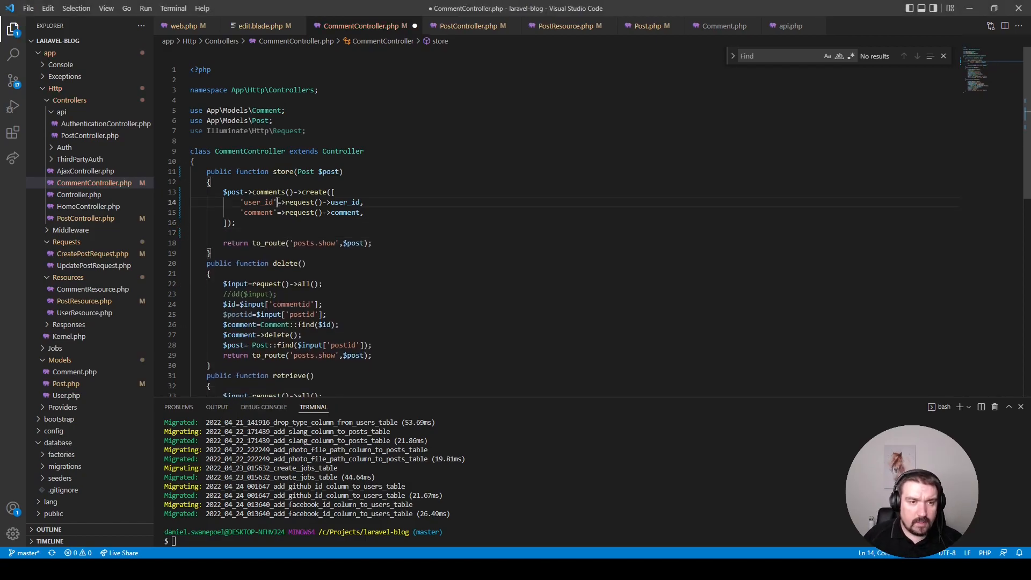
{"action": "key", "text": "Right"}
{"action": "key", "text": "Right"}
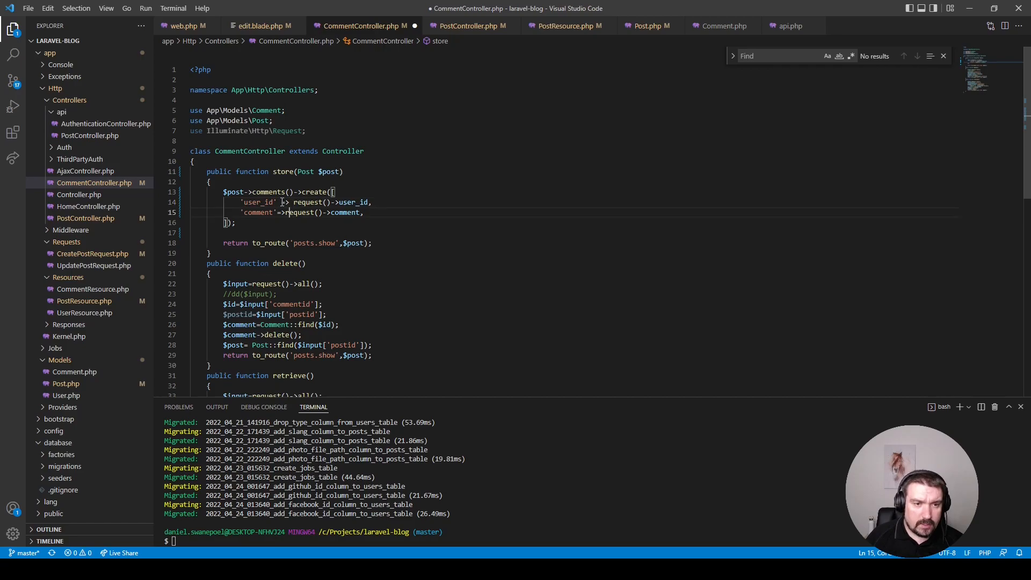
{"action": "key", "text": "Down"}
{"action": "key", "text": "Left"}
{"action": "key", "text": "Left"}
{"action": "key", "text": "Right"}
{"action": "key", "text": "Right"}
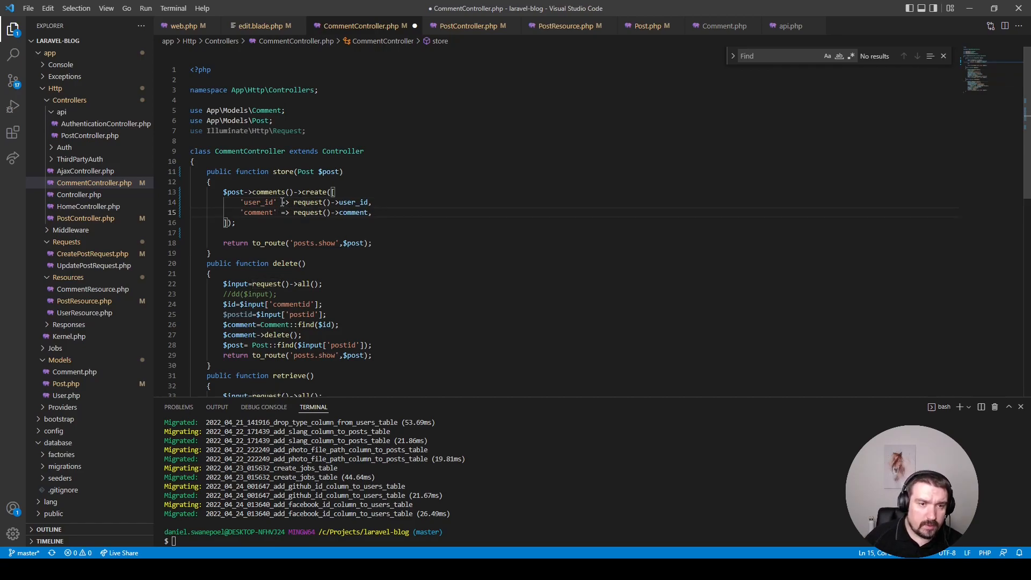
{"action": "key", "text": "ctrl+s"}
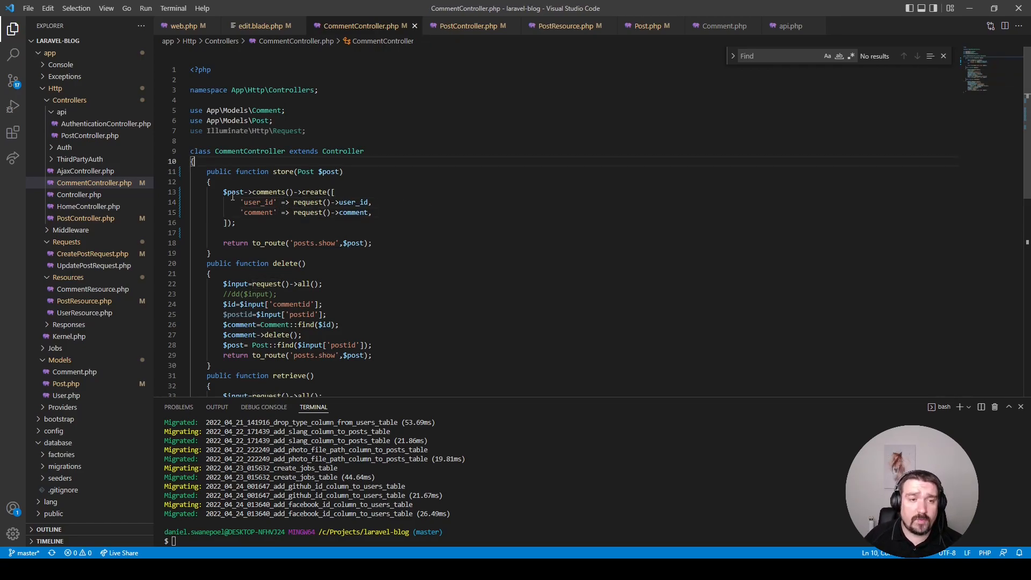
{"action": "left_click_drag", "start_coordinate": [224, 191], "coordinate": [388, 244]}
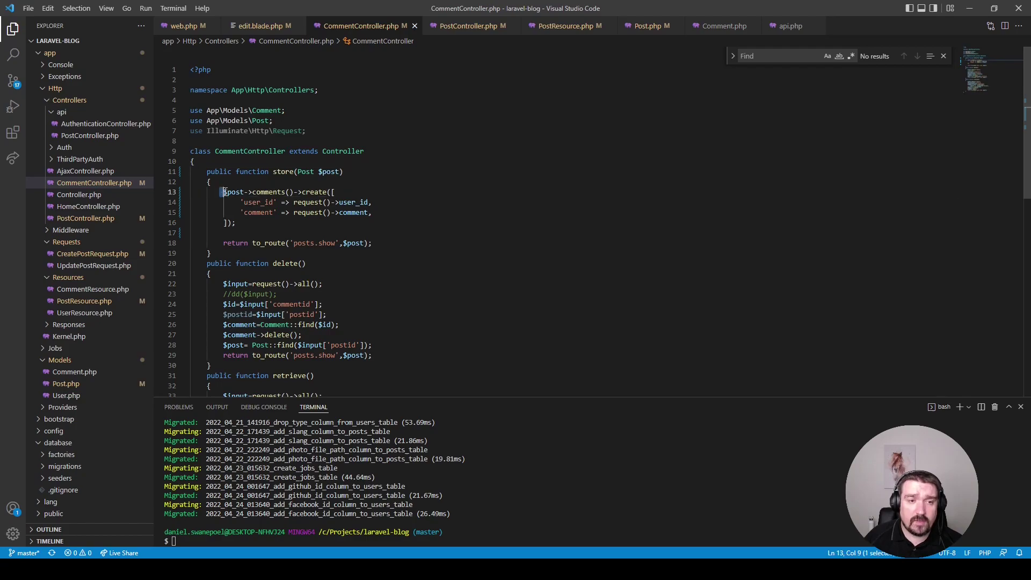
{"action": "left_click", "coordinate": [388, 242]}
{"action": "left_click_drag", "start_coordinate": [223, 192], "coordinate": [380, 244]}
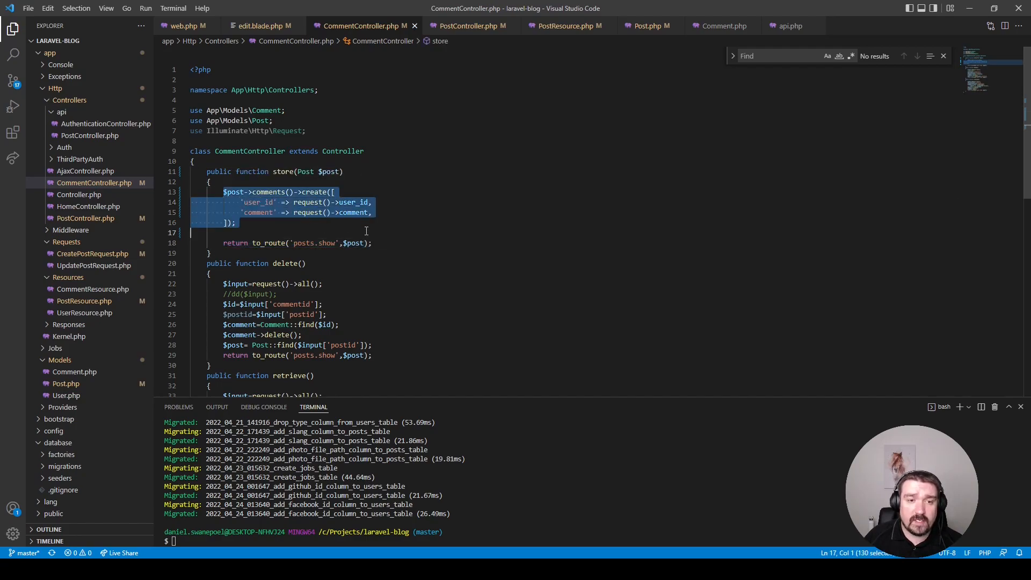
{"action": "left_click", "coordinate": [389, 219]}
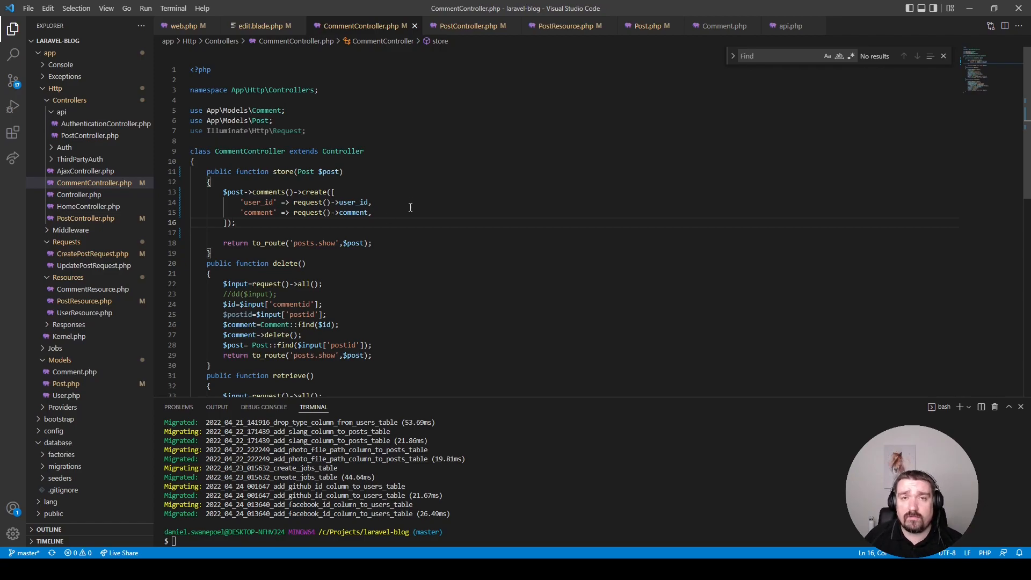
{"action": "left_click_drag", "start_coordinate": [374, 244], "coordinate": [224, 191]}
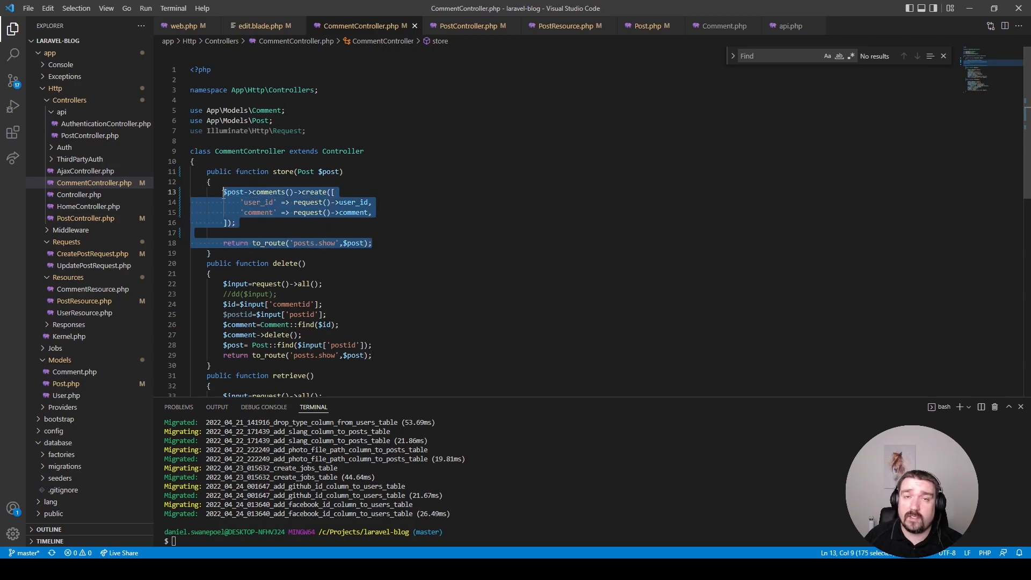
{"action": "left_click", "coordinate": [359, 264]}
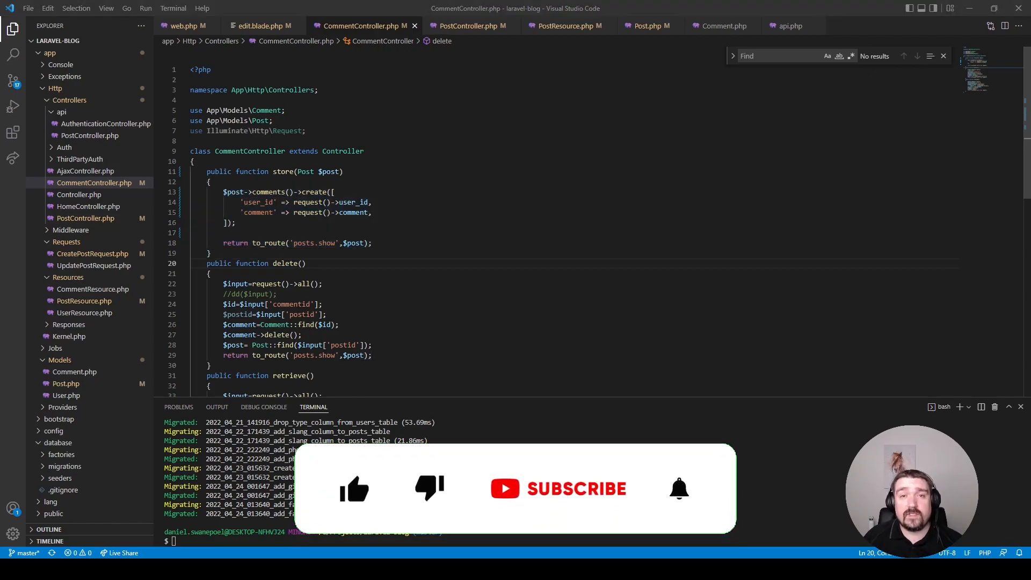